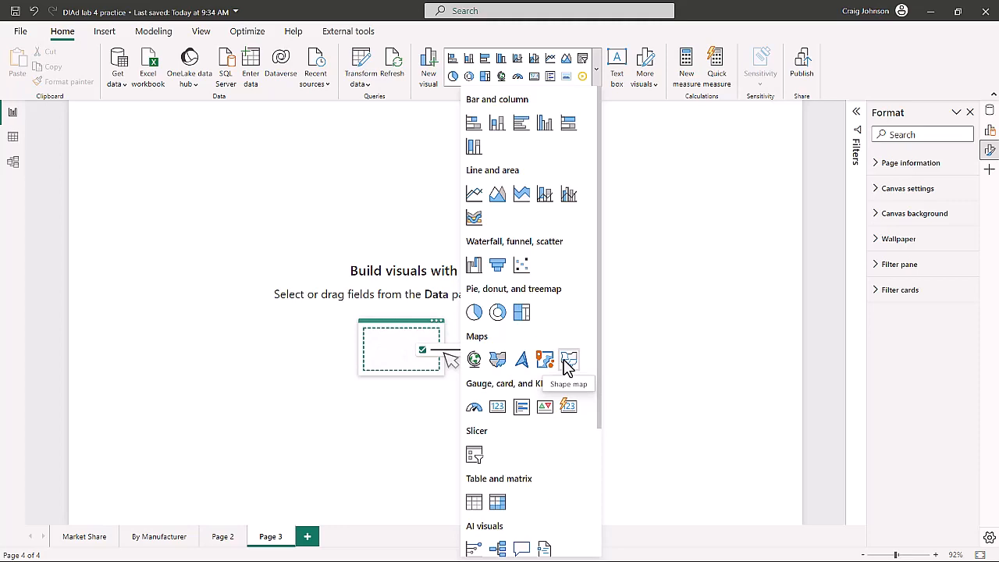
Step: Check which data category is assigned to the Country field in the Geography table
{"action": "left_click", "coordinate": [674, 318]}
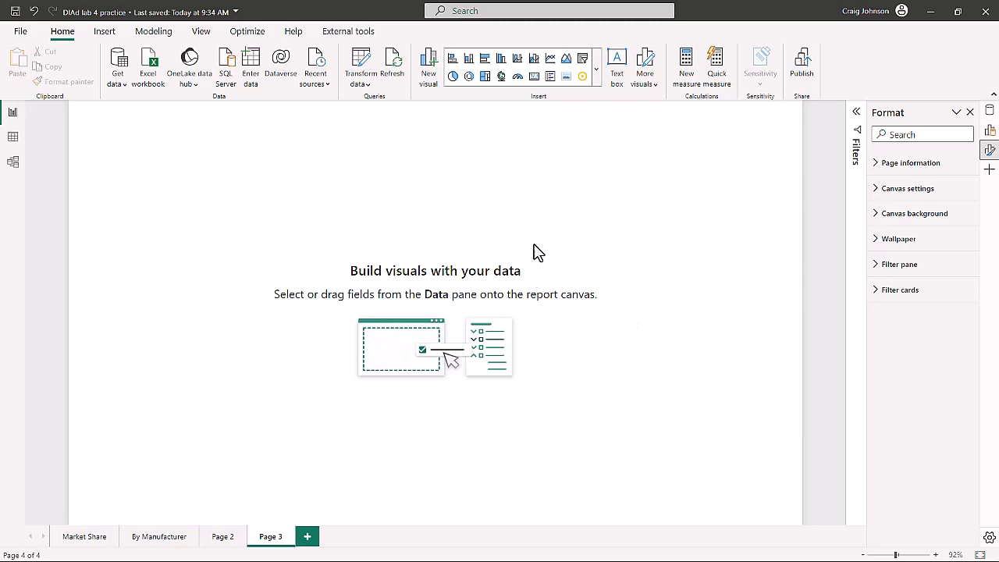
{"action": "left_click", "coordinate": [988, 112]}
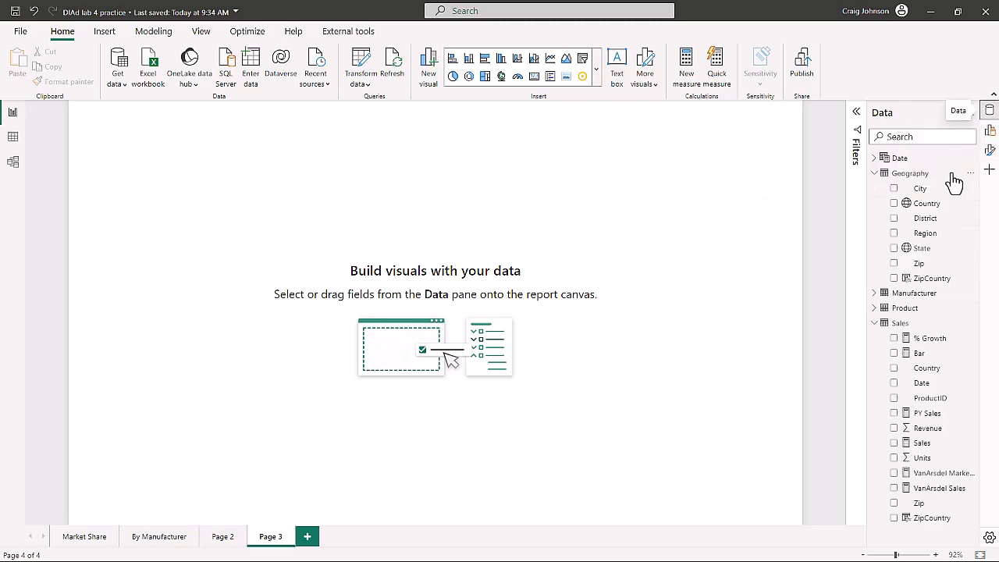
{"action": "left_click", "coordinate": [875, 323]}
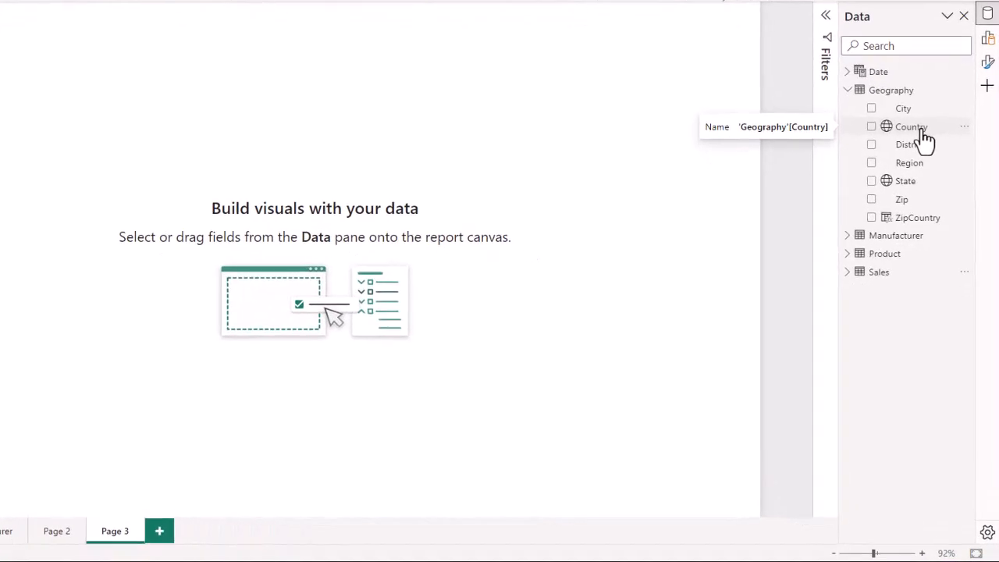
{"action": "left_click", "coordinate": [921, 131]}
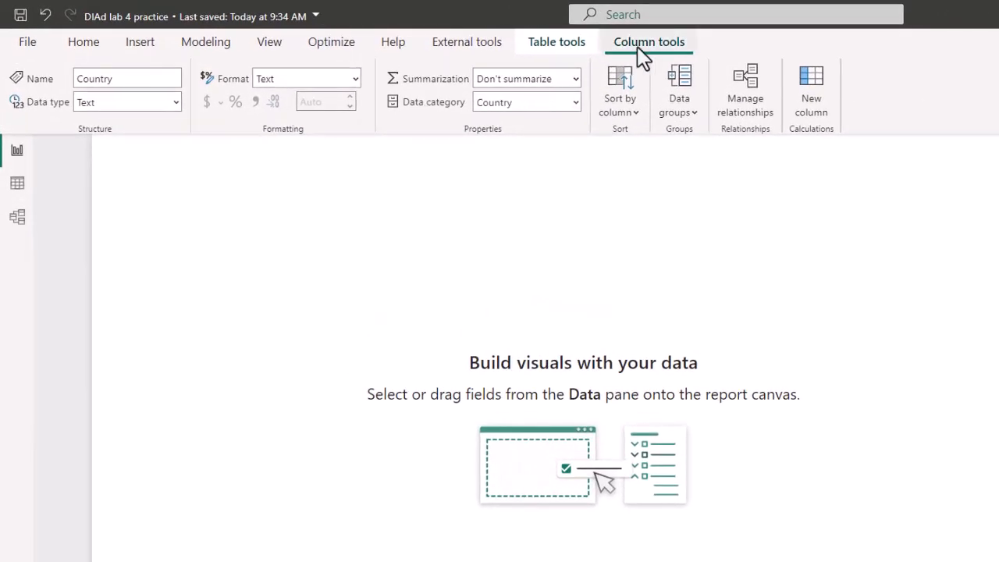
{"action": "left_click", "coordinate": [576, 103]}
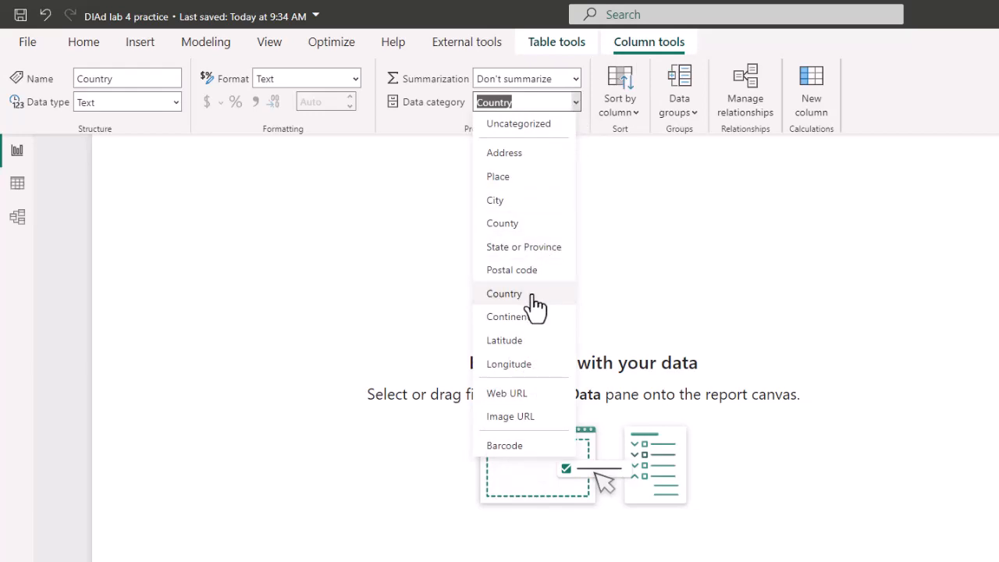
Step: Check which data category is assigned to the State field in the Geography table
{"action": "left_click", "coordinate": [928, 250]}
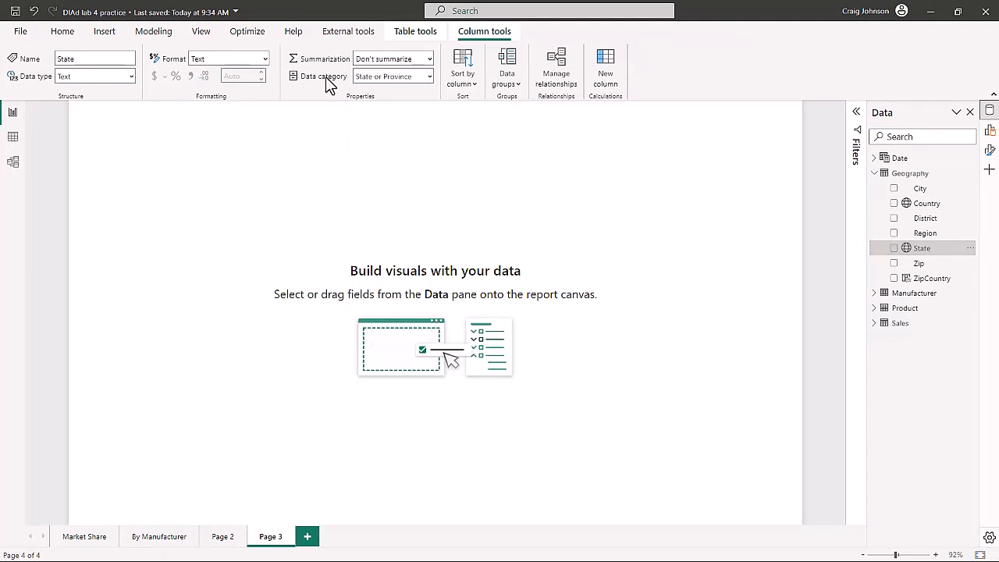
{"action": "left_click", "coordinate": [430, 77]}
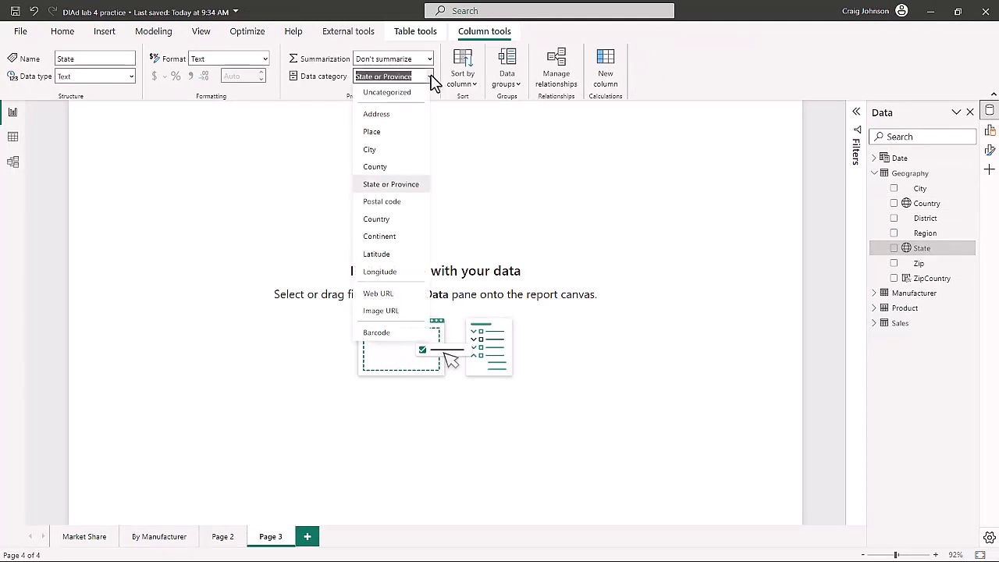
{"action": "left_click", "coordinate": [917, 328]}
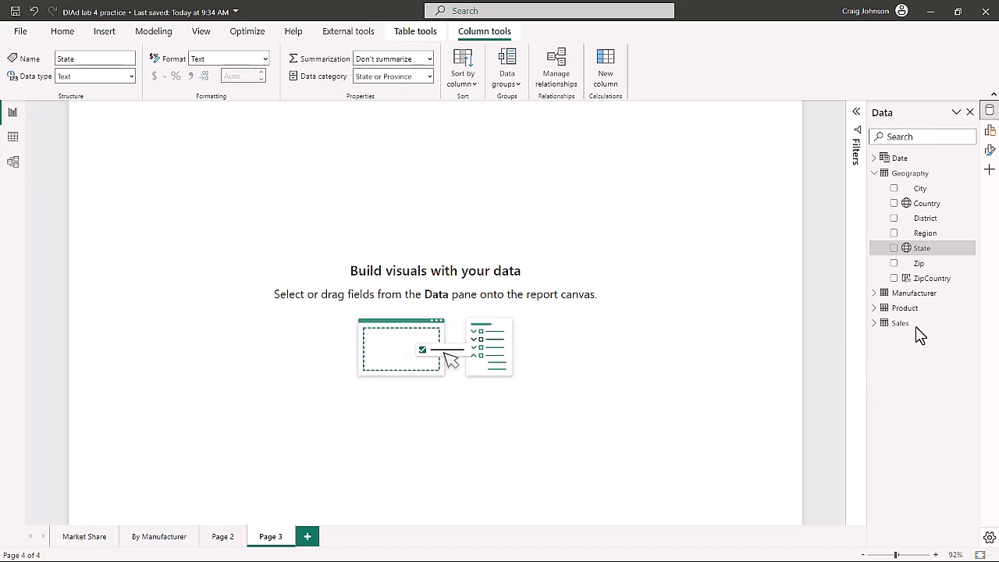
Step: Set the data category of the Geography table's Zip field to Postal code
{"action": "left_click", "coordinate": [919, 266]}
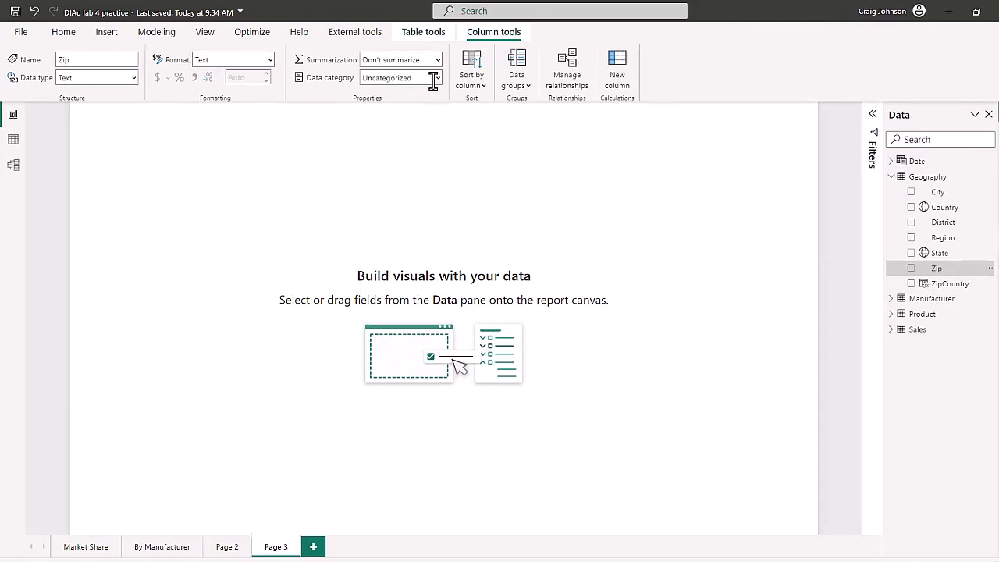
{"action": "left_click", "coordinate": [438, 78]}
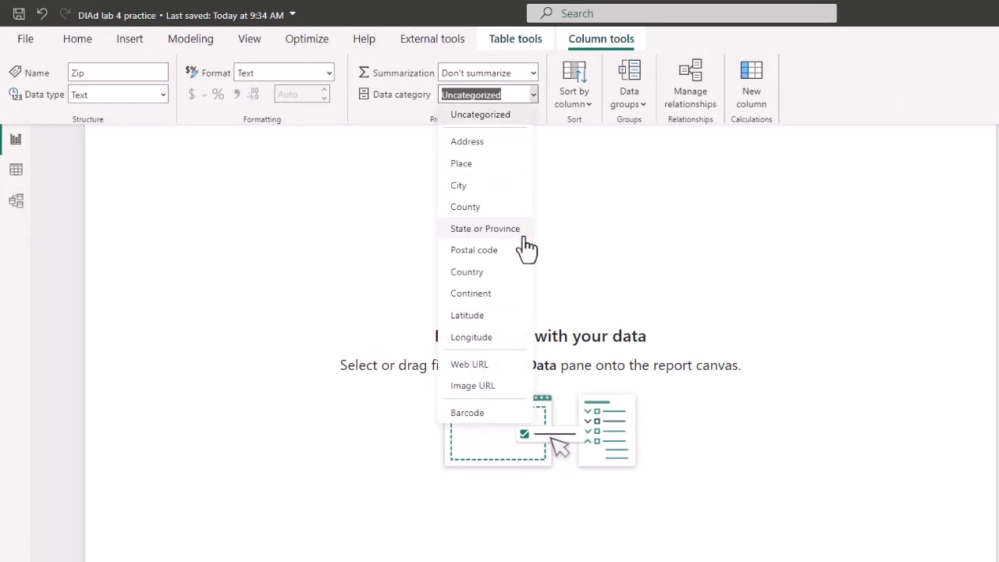
{"action": "left_click", "coordinate": [474, 250]}
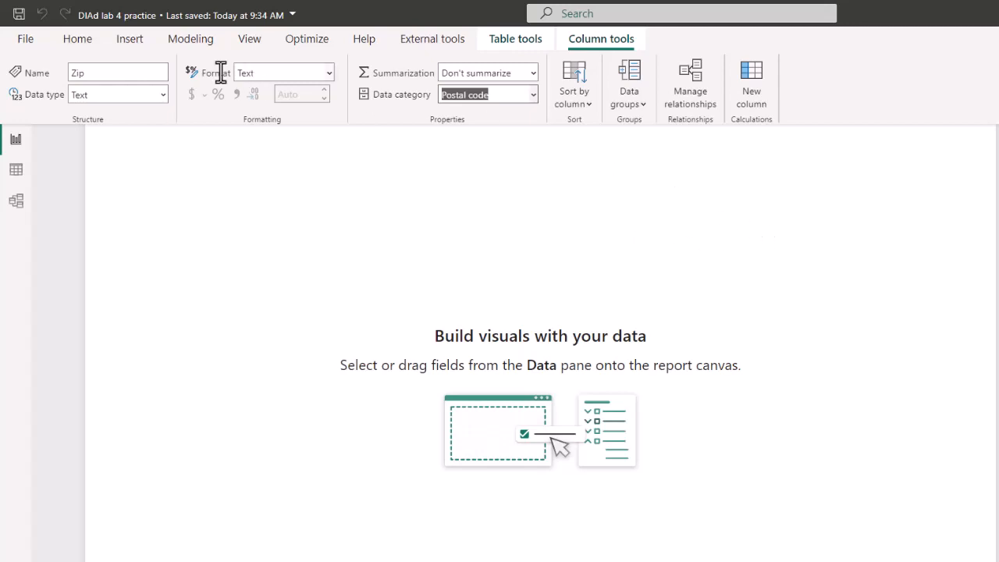
Step: Insert a bubble Map visual on Page 3 and move it away from the page's corner toward the middle
{"action": "left_click", "coordinate": [77, 41]}
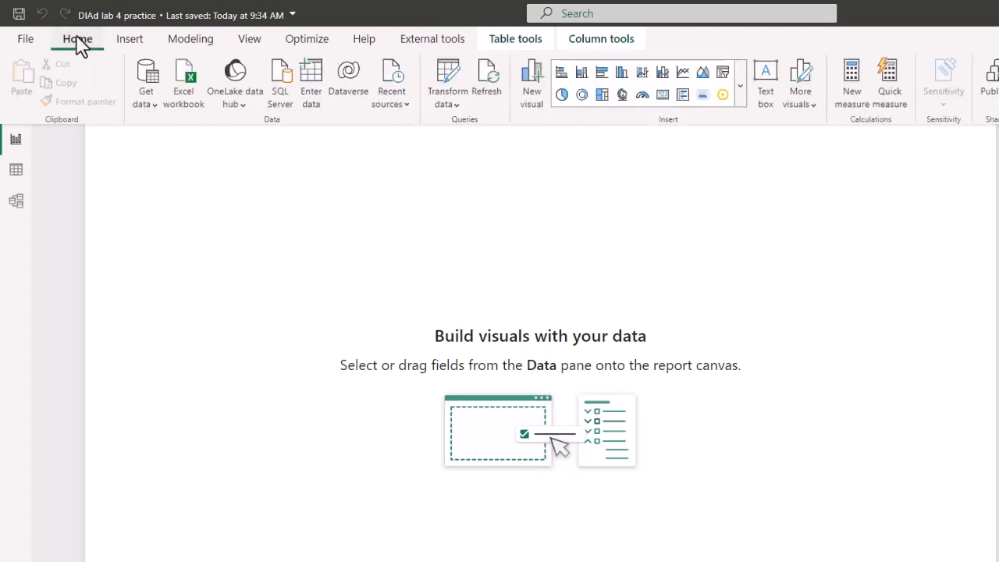
{"action": "left_click", "coordinate": [740, 92]}
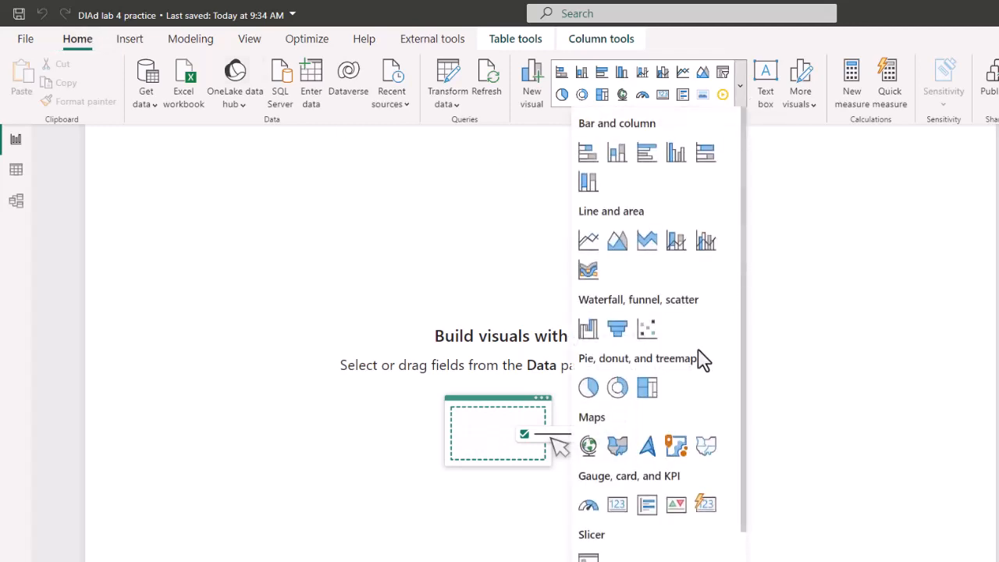
{"action": "left_click", "coordinate": [589, 446]}
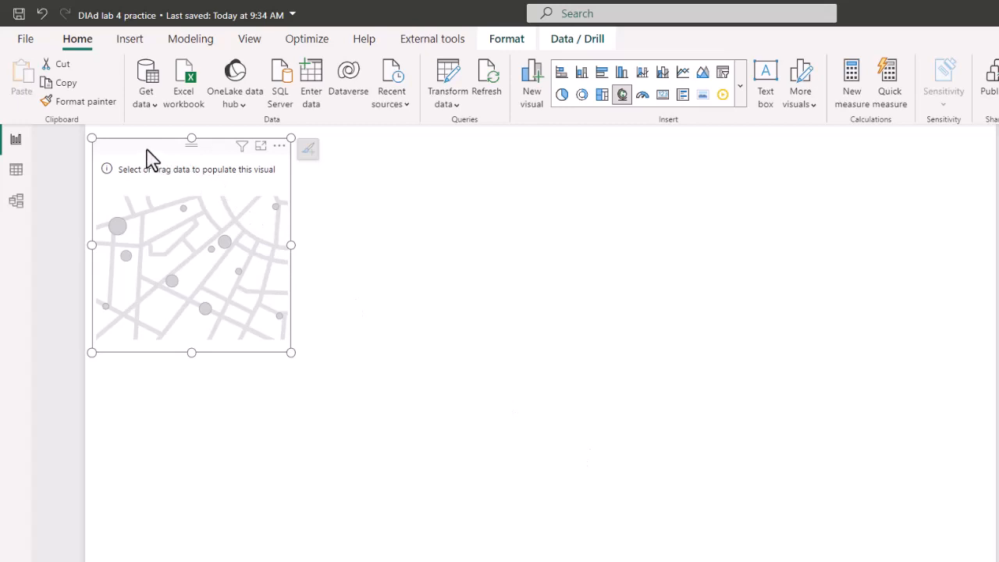
{"action": "left_click_drag", "start_coordinate": [152, 160], "coordinate": [338, 215]}
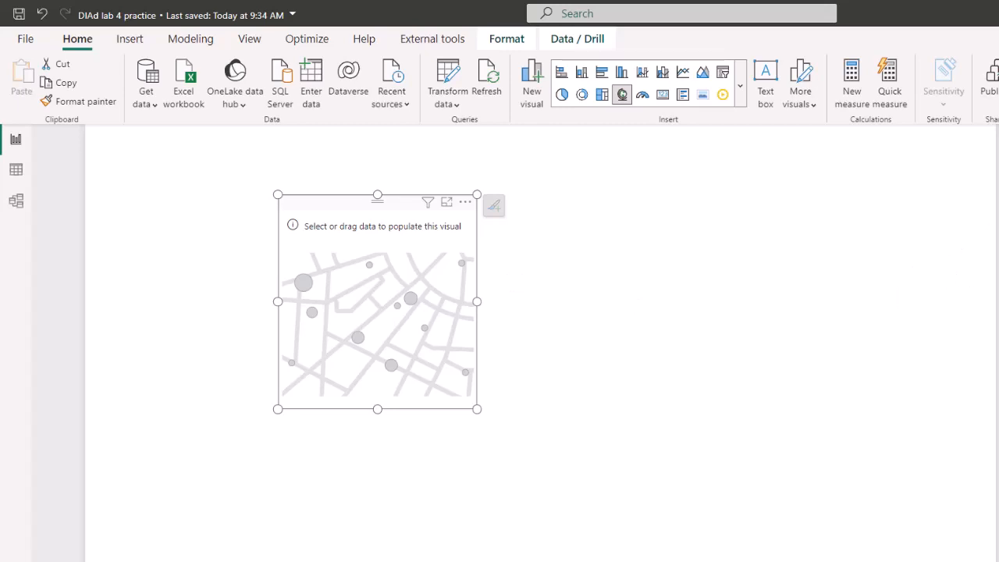
Step: Add Country from the Geography table as the map's location and enlarge the visual to about twice its width
{"action": "left_click", "coordinate": [998, 247]}
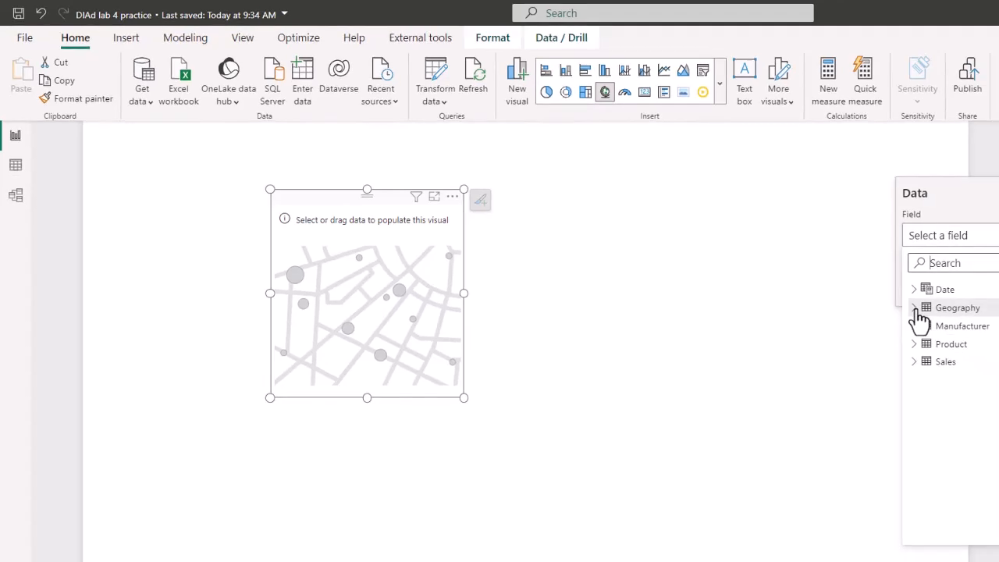
{"action": "left_click", "coordinate": [939, 317]}
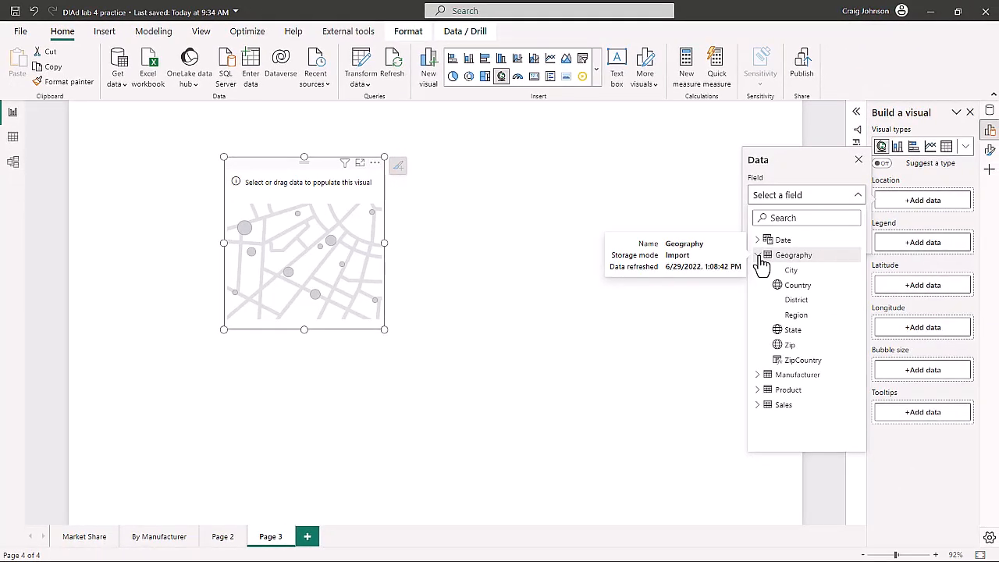
{"action": "left_click", "coordinate": [796, 289]}
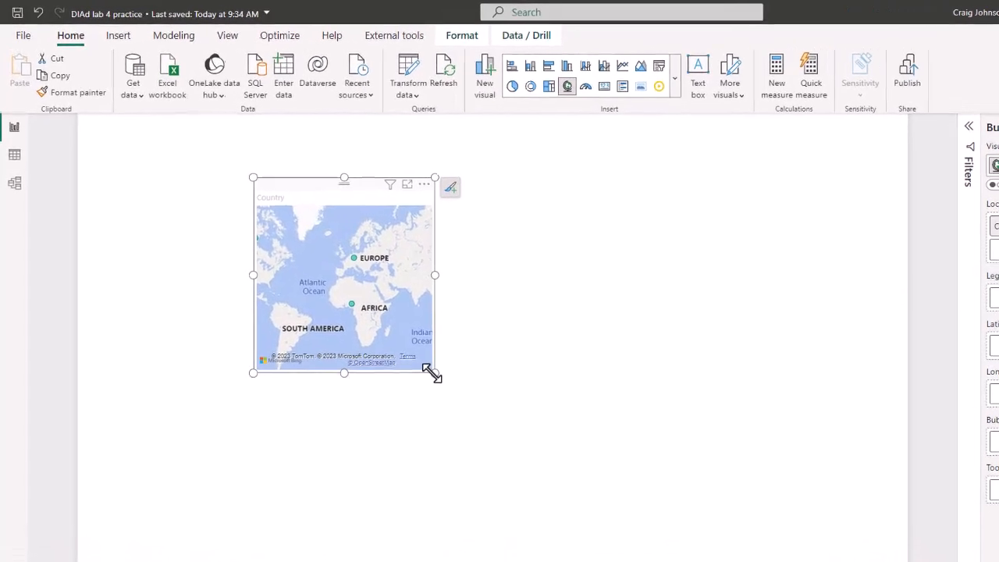
{"action": "left_click_drag", "start_coordinate": [432, 374], "coordinate": [662, 486]}
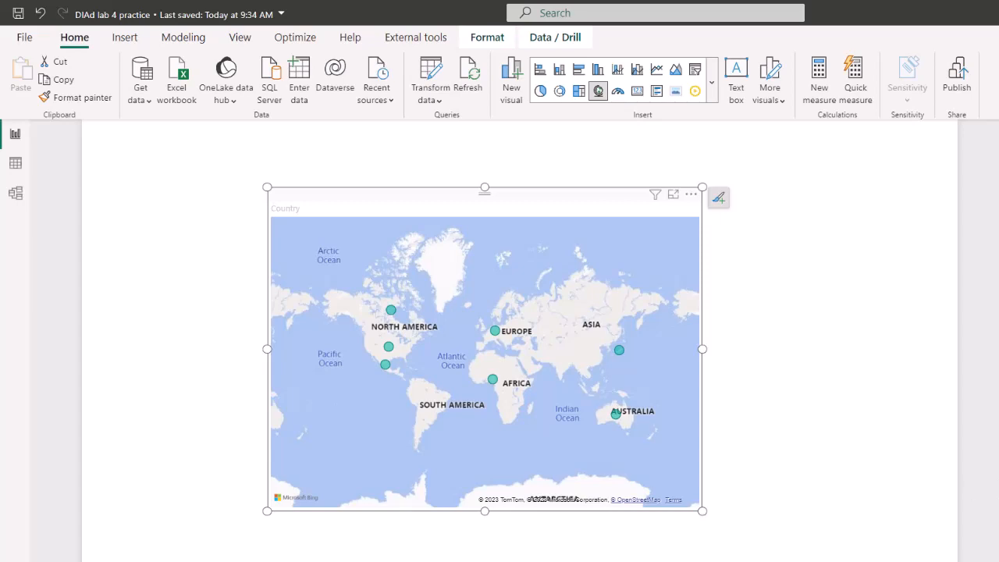
Step: Size the map's bubbles by the Sales measure from the Sales table
{"action": "left_click", "coordinate": [996, 466]}
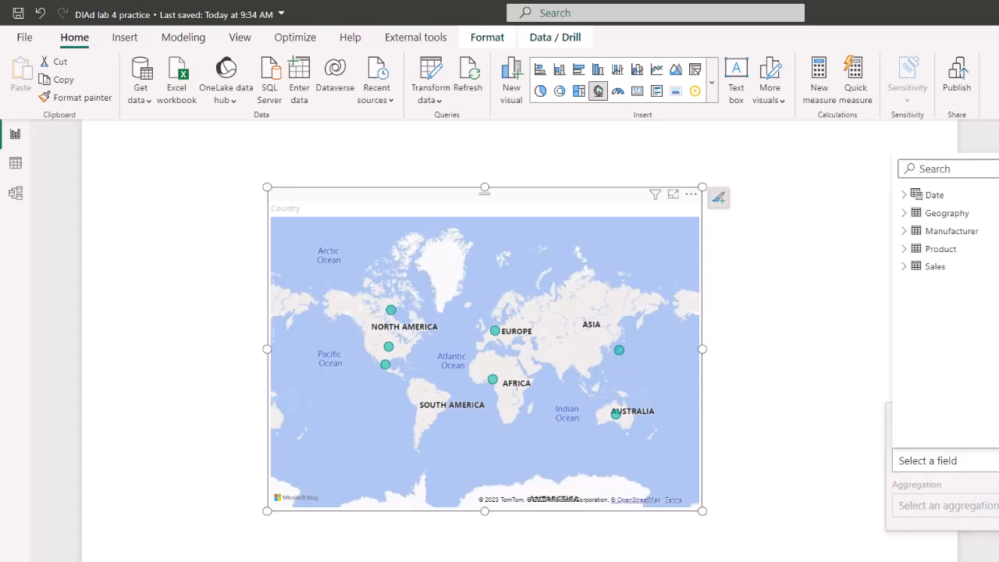
{"action": "left_click", "coordinate": [904, 269]}
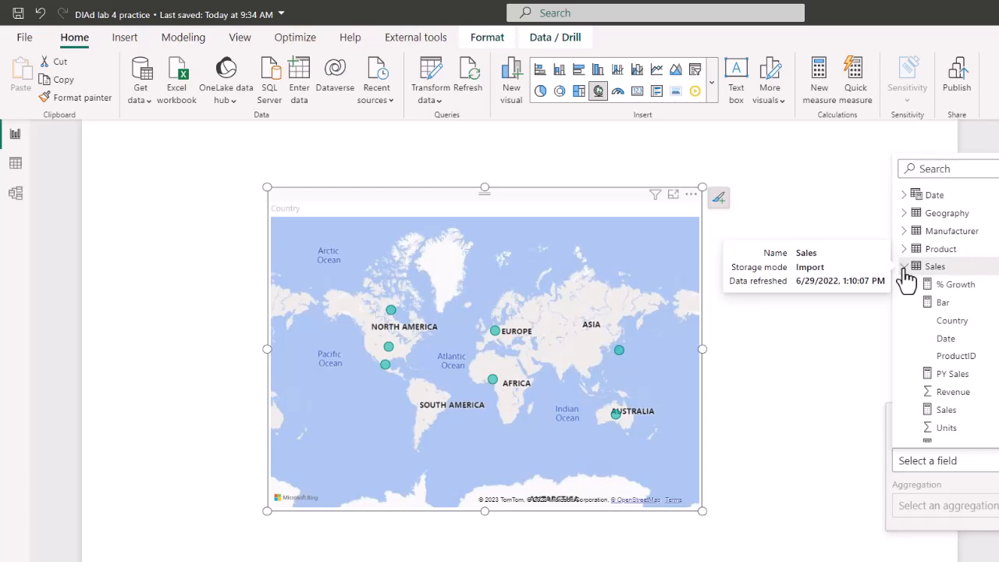
{"action": "left_click", "coordinate": [950, 412]}
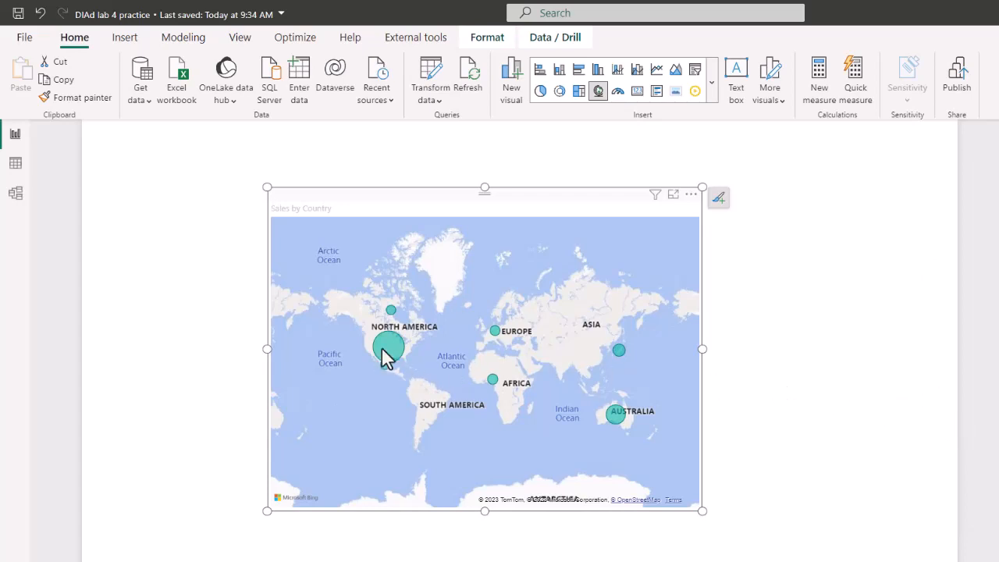
{"action": "mouse_move", "coordinate": [383, 345]}
{"action": "mouse_move", "coordinate": [392, 313]}
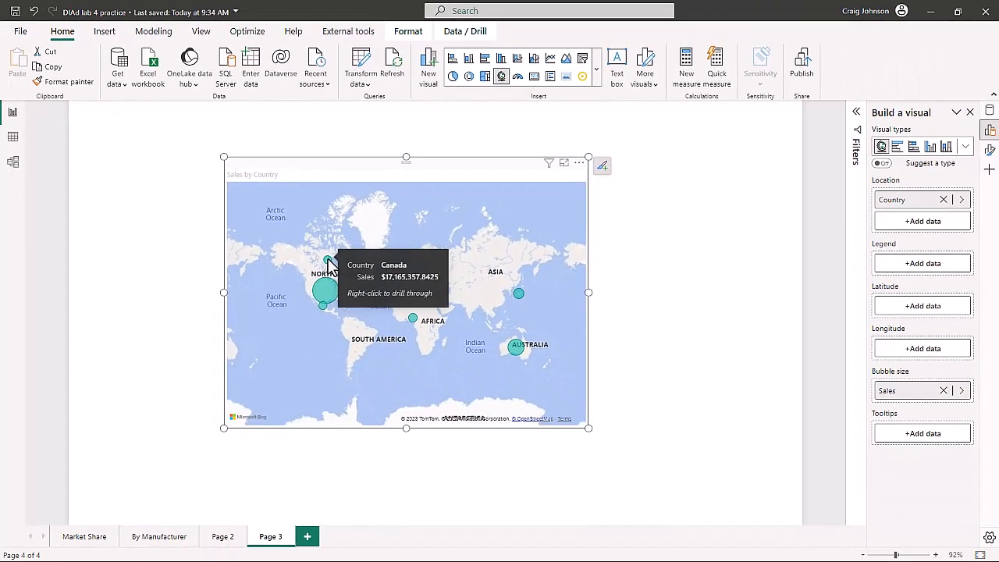
Step: Turn off the title of the map visual in its format settings
{"action": "left_click", "coordinate": [989, 151]}
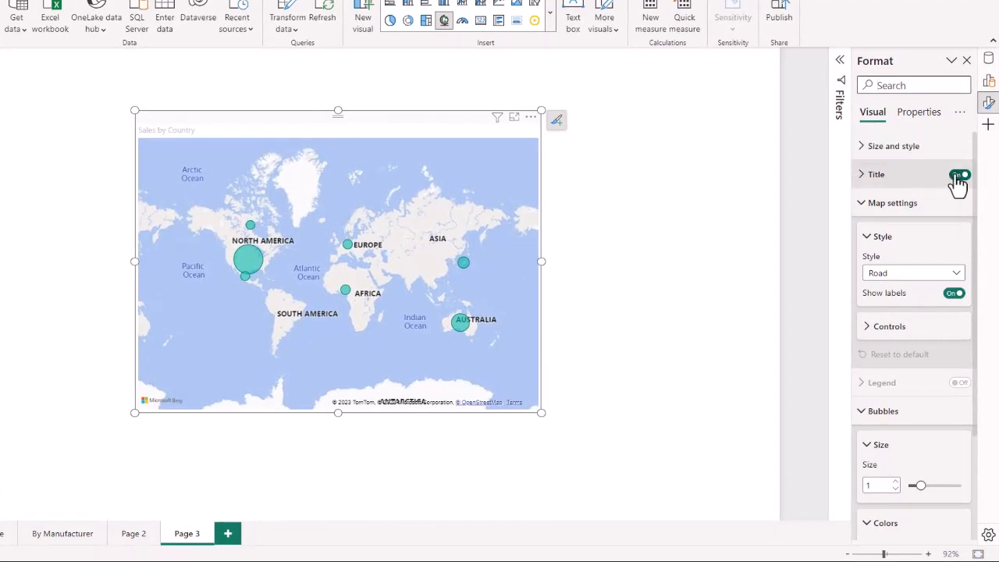
{"action": "left_click", "coordinate": [959, 176]}
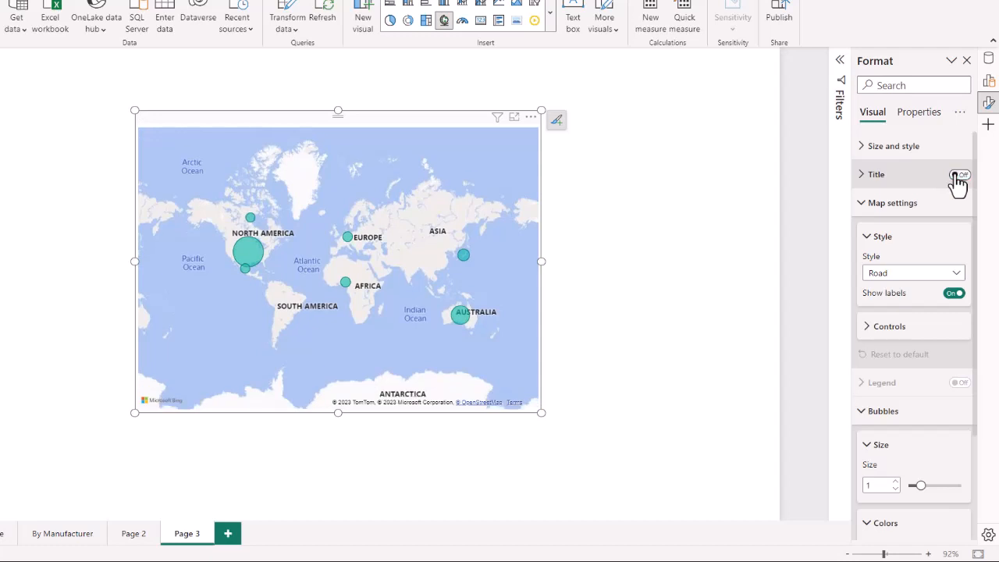
Step: Try the Dark and Aerial styles on the map and set the style back to Road
{"action": "left_click", "coordinate": [960, 274]}
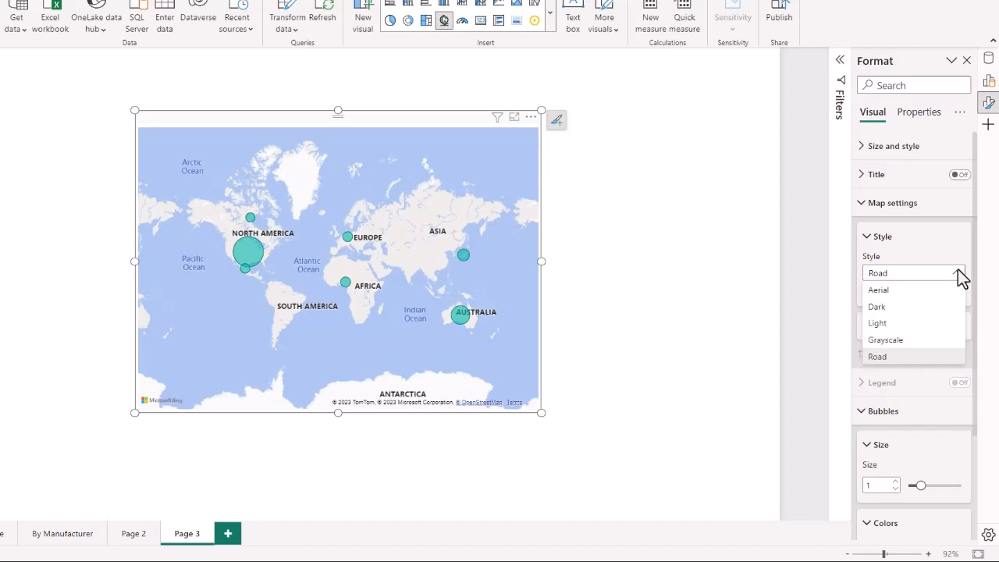
{"action": "left_click", "coordinate": [877, 307]}
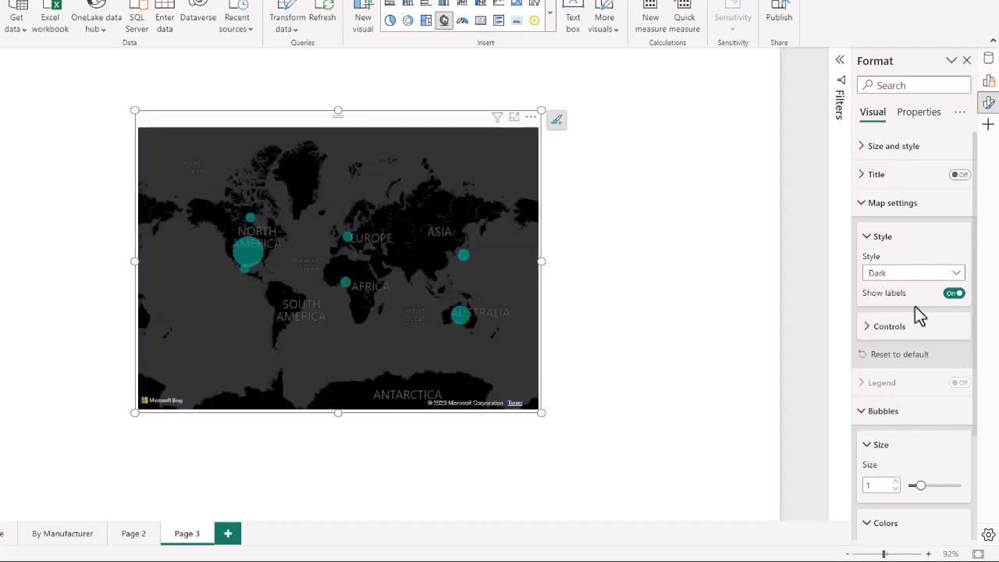
{"action": "left_click", "coordinate": [957, 276]}
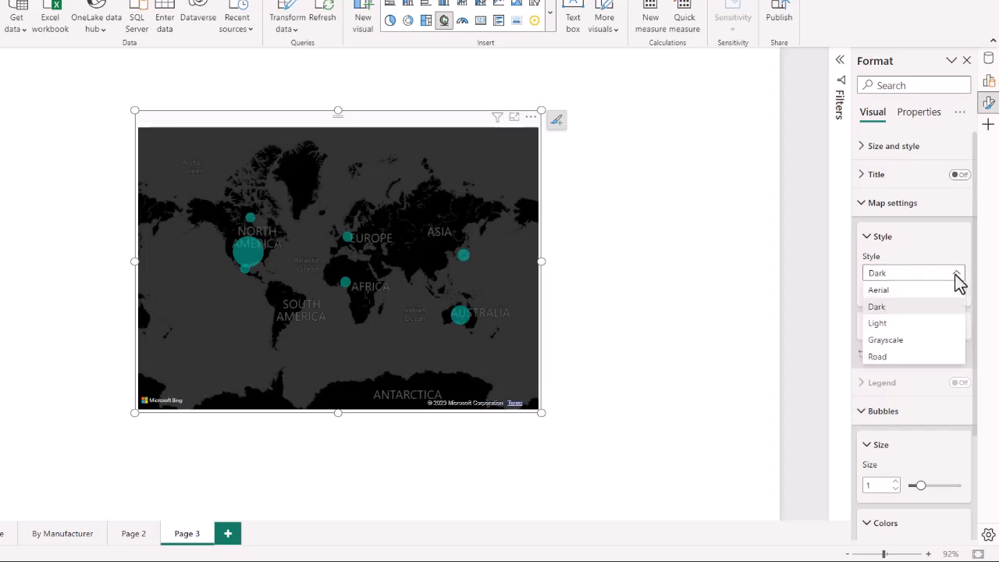
{"action": "left_click", "coordinate": [913, 291]}
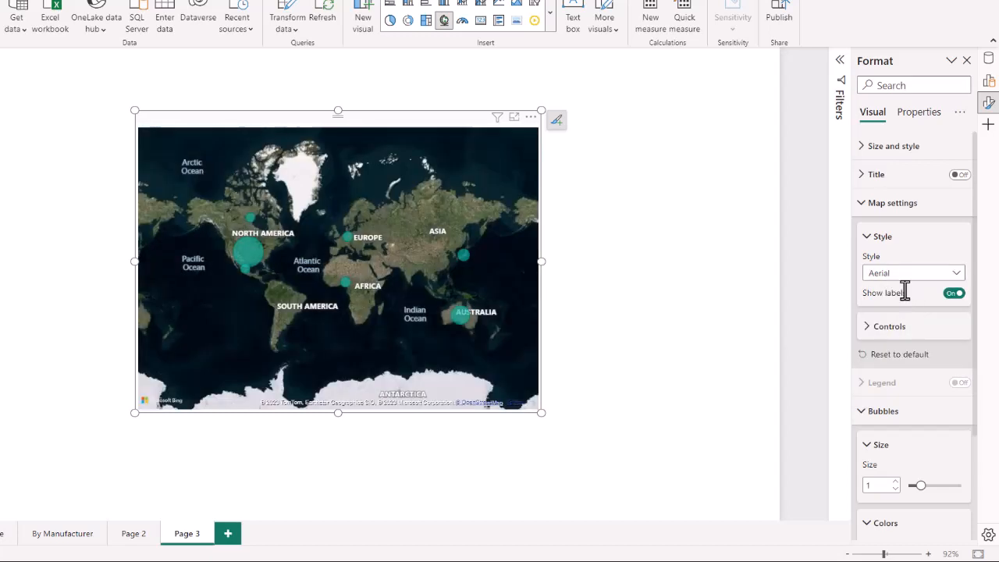
{"action": "left_click", "coordinate": [957, 275]}
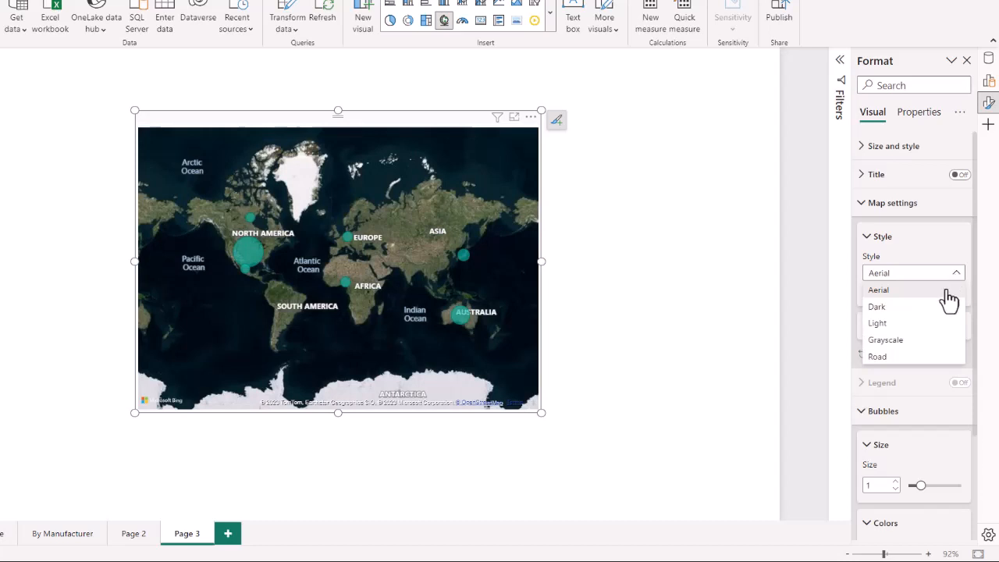
{"action": "left_click", "coordinate": [893, 359]}
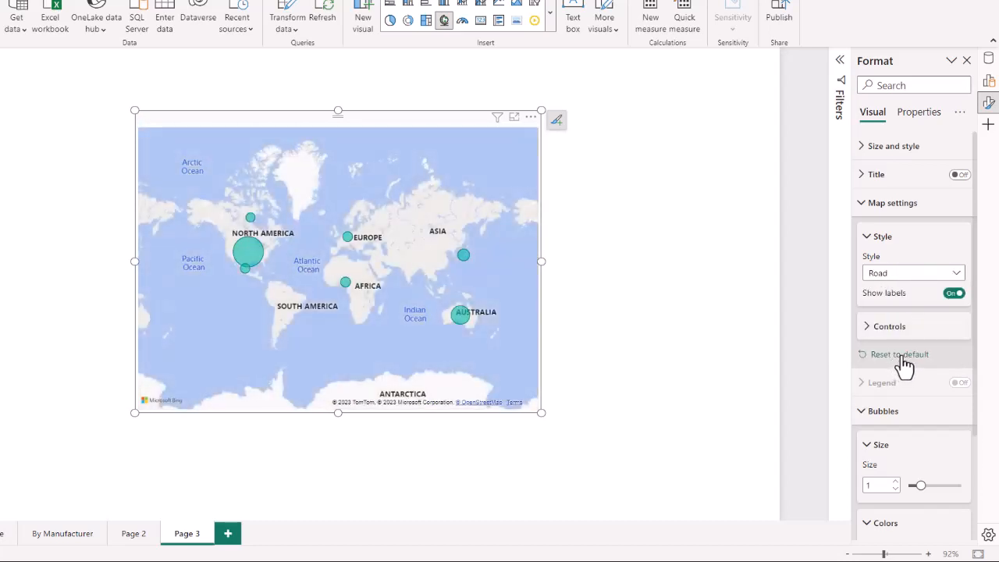
Step: Set the size of the map's bubbles to 3
{"action": "scroll", "coordinate": [904, 363], "scroll_direction": "down", "scroll_amount": 3}
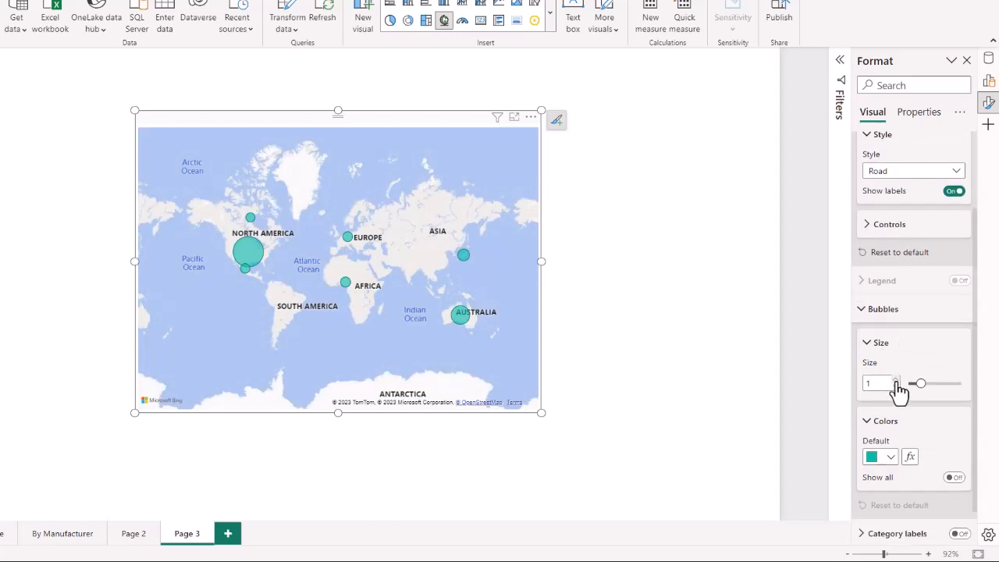
{"action": "left_click", "coordinate": [896, 380]}
{"action": "left_click", "coordinate": [896, 380]}
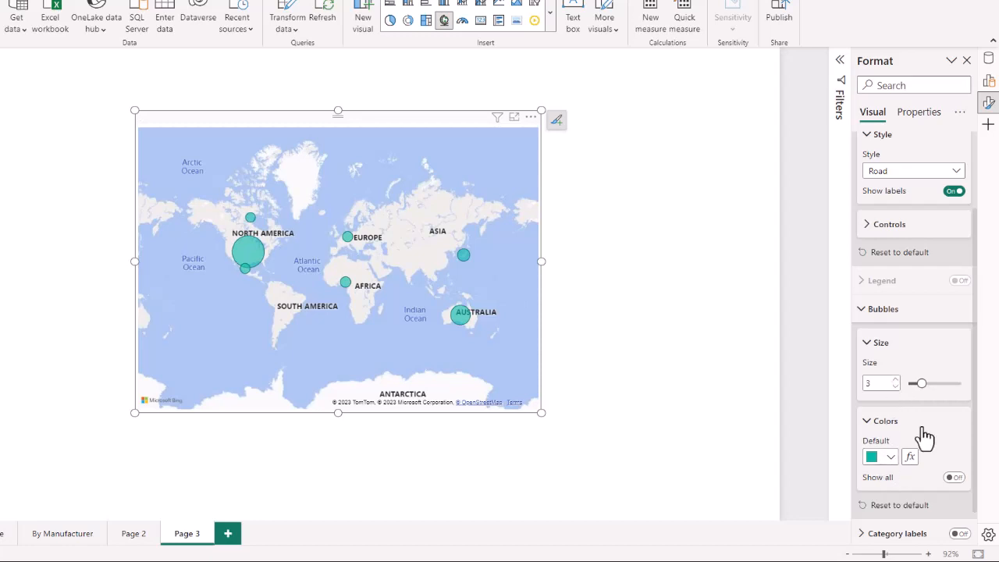
Step: Set the default color of the map's bubbles to the yellow among the recent colors
{"action": "scroll", "coordinate": [921, 431], "scroll_direction": "down", "scroll_amount": 1}
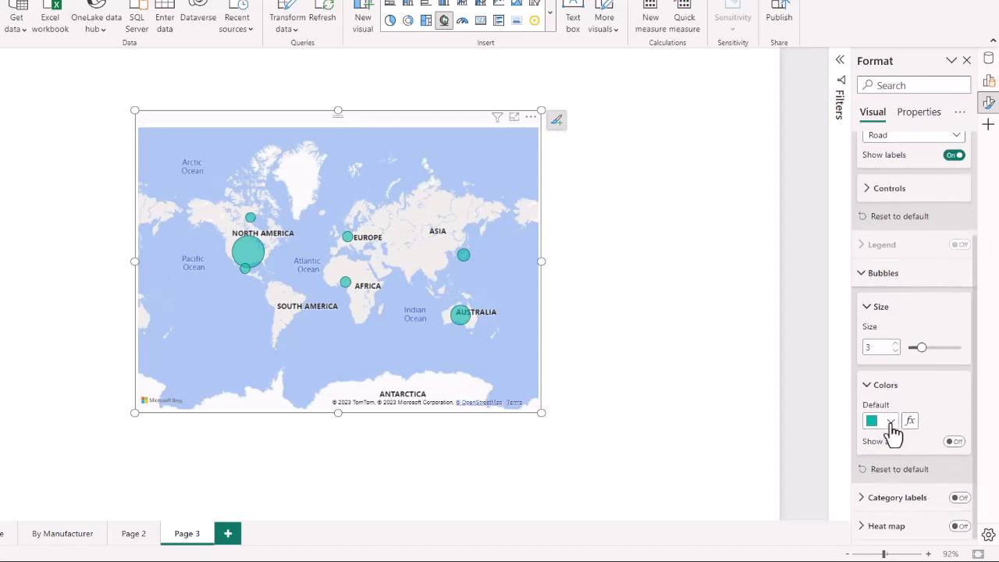
{"action": "left_click", "coordinate": [891, 422]}
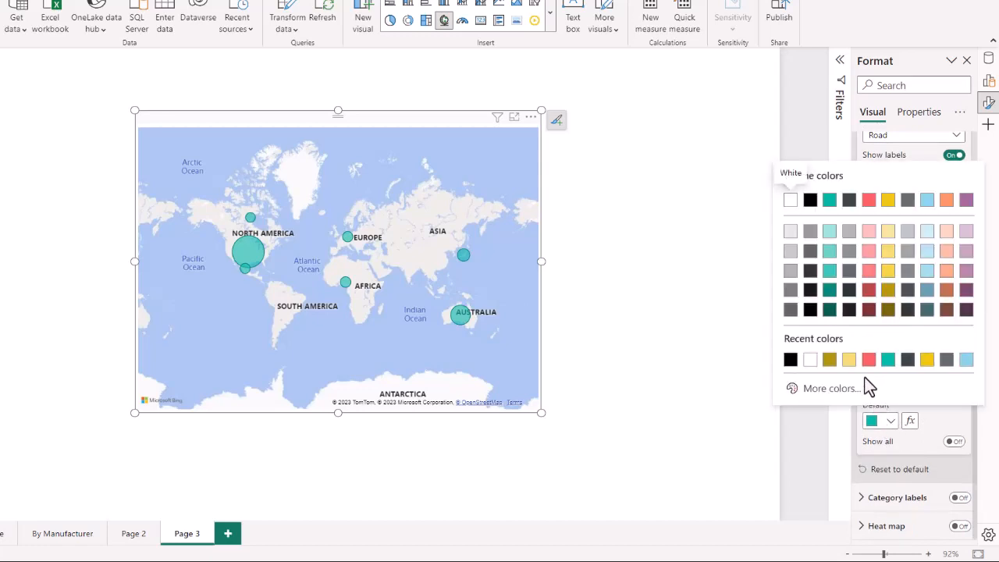
{"action": "left_click", "coordinate": [927, 361]}
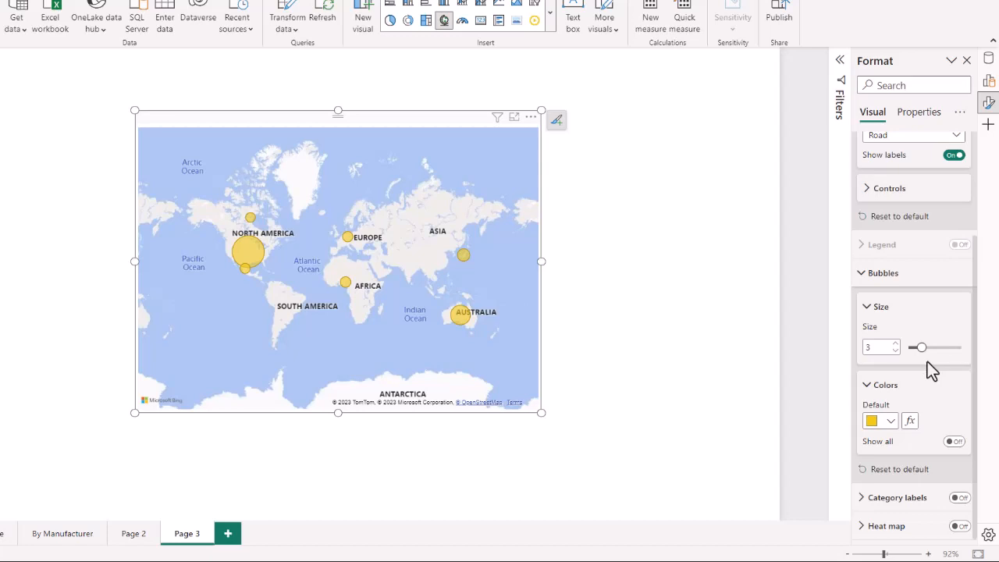
{"action": "scroll", "coordinate": [928, 362], "scroll_direction": "up", "scroll_amount": 3}
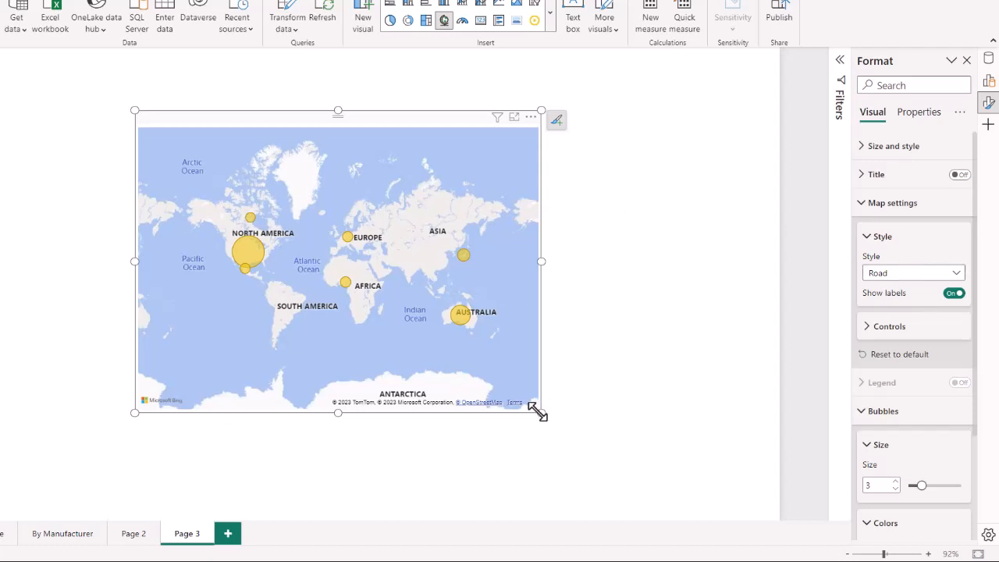
Step: Shrink the bubble map to roughly half its width and height and place it near the upper-left corner of the page
{"action": "left_click_drag", "start_coordinate": [537, 413], "coordinate": [381, 321]}
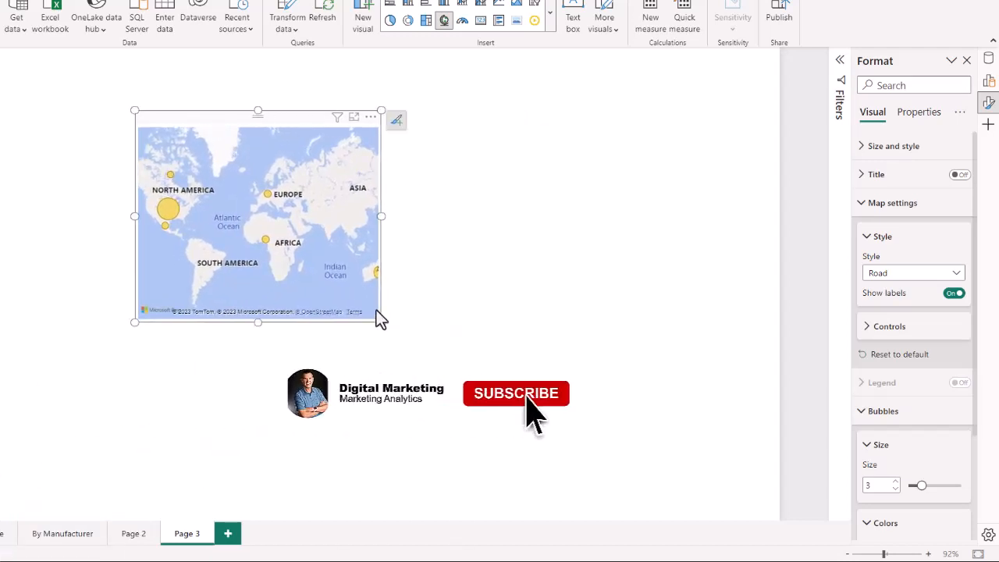
{"action": "left_click_drag", "start_coordinate": [285, 114], "coordinate": [134, 72]}
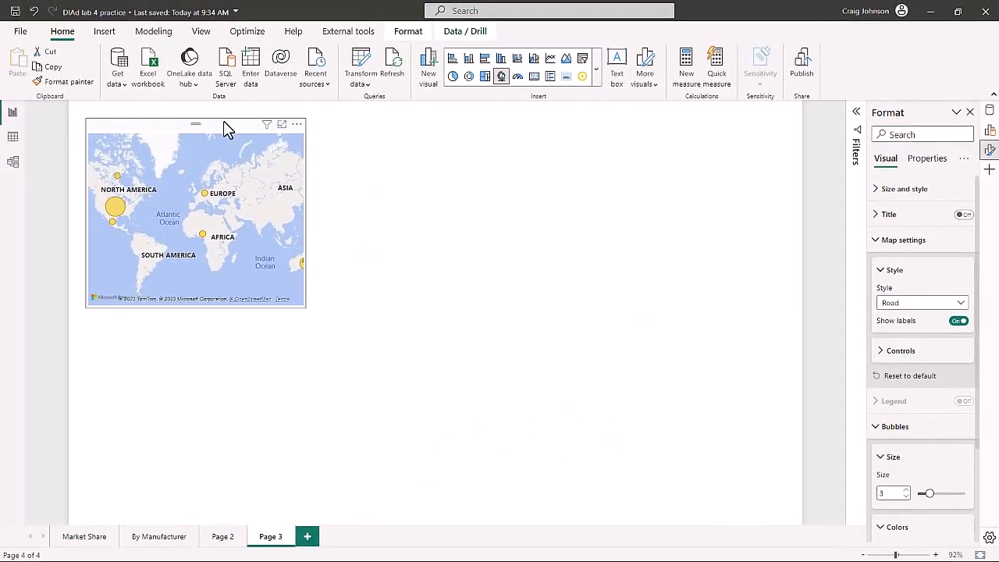
{"action": "left_click_drag", "start_coordinate": [226, 129], "coordinate": [237, 131]}
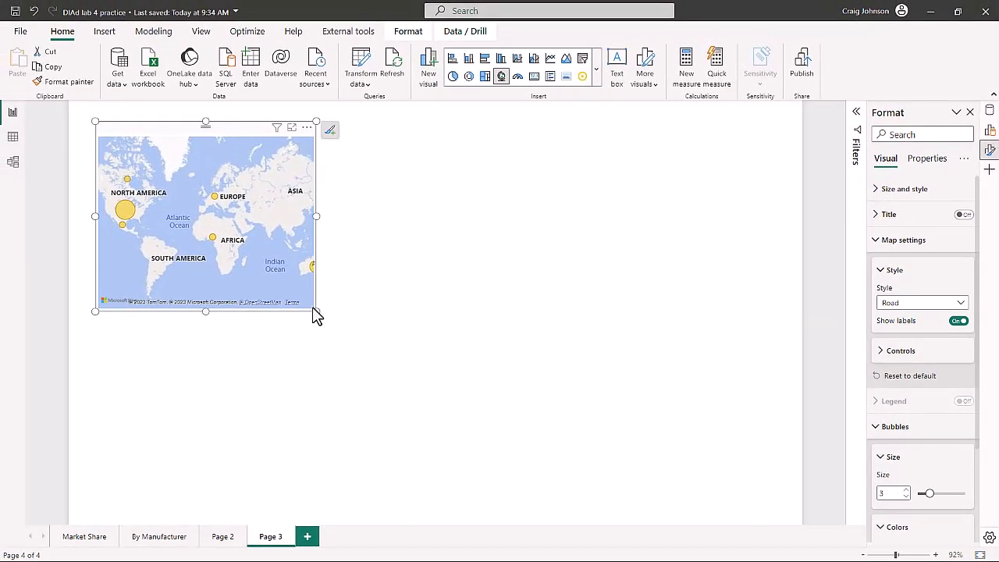
{"action": "left_click_drag", "start_coordinate": [314, 310], "coordinate": [278, 267]}
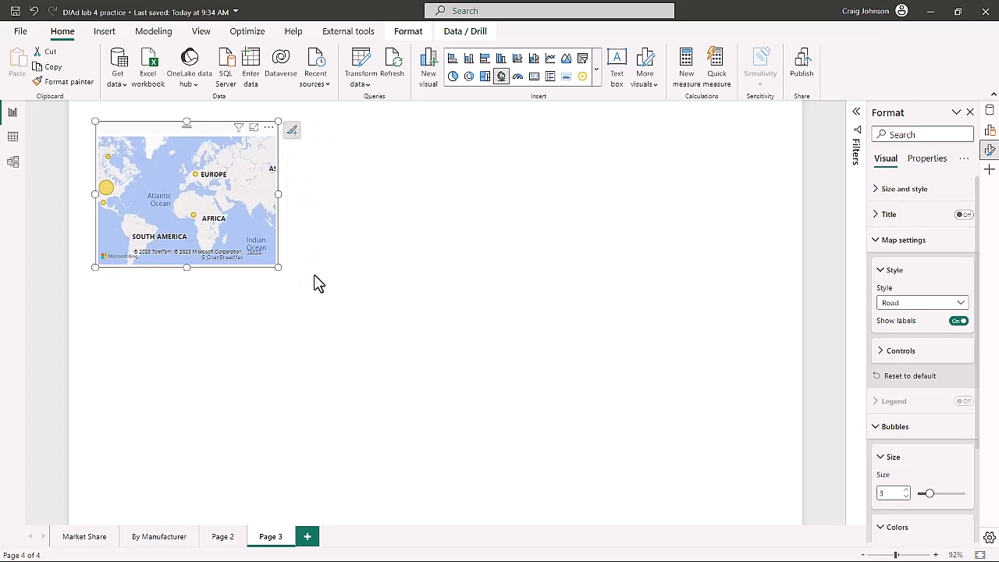
Step: Insert a separate shape map visual, place it beside the bubble map and enlarge it
{"action": "left_click", "coordinate": [596, 78]}
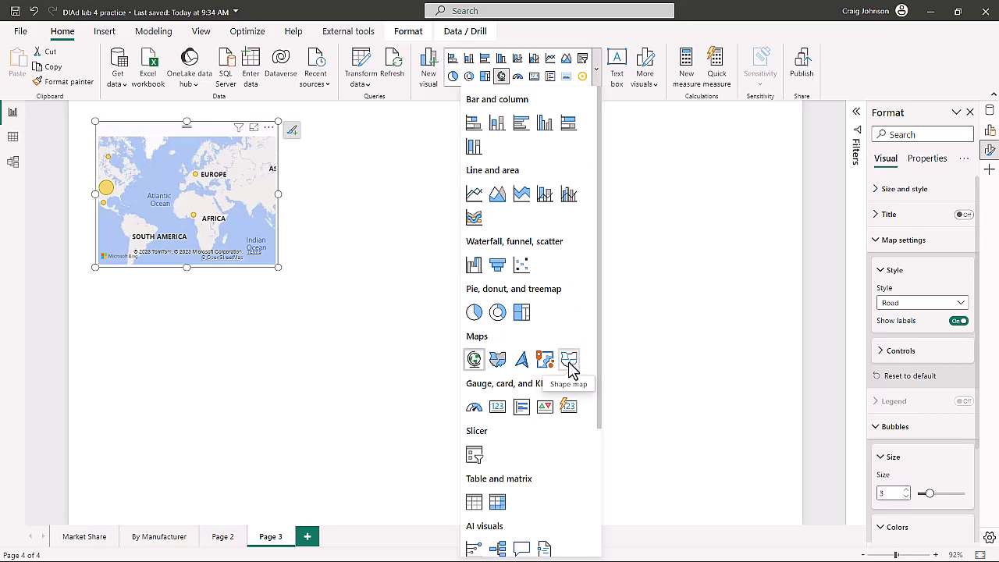
{"action": "left_click", "coordinate": [671, 314]}
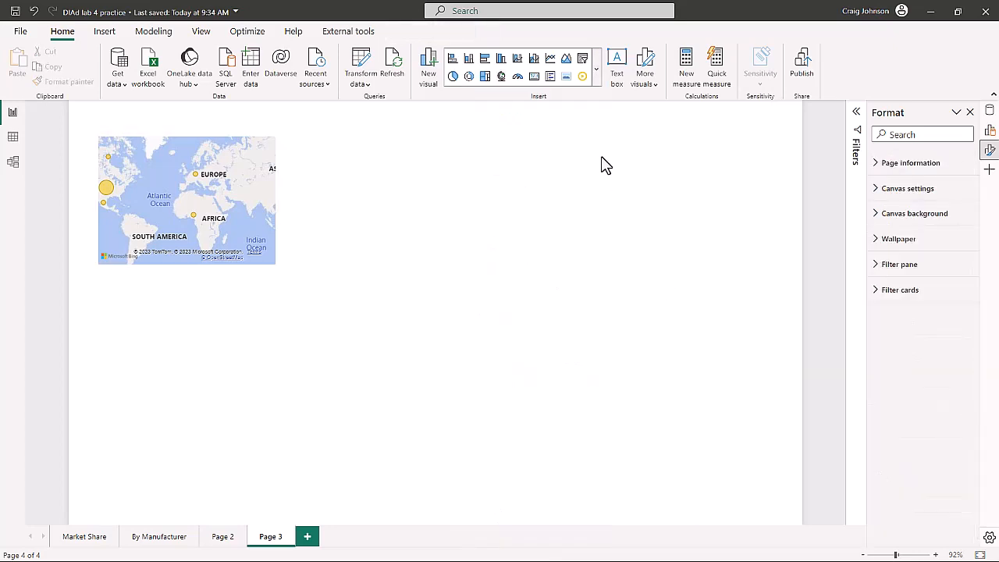
{"action": "left_click", "coordinate": [596, 70]}
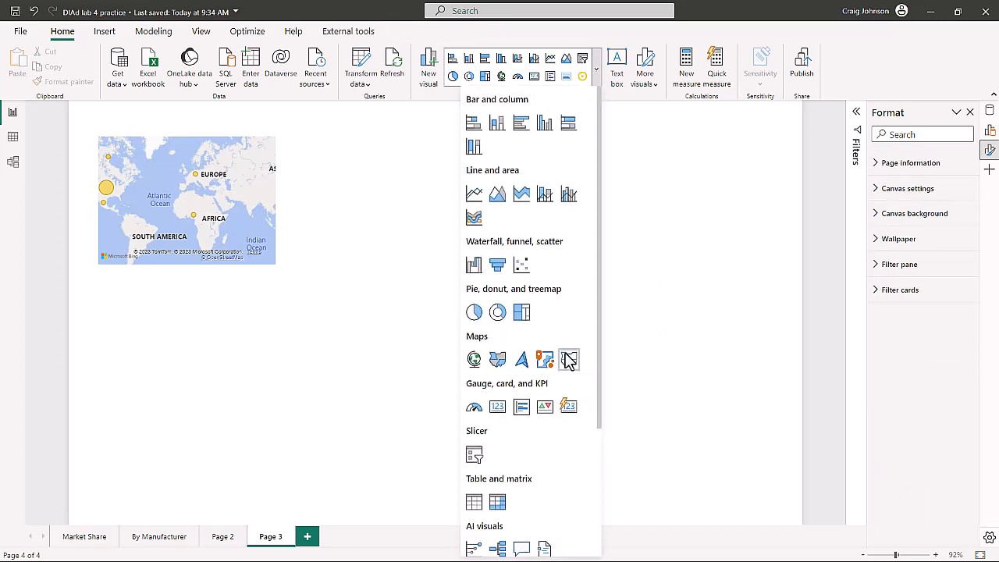
{"action": "left_click", "coordinate": [567, 359]}
{"action": "left_click_drag", "start_coordinate": [192, 292], "coordinate": [344, 198]}
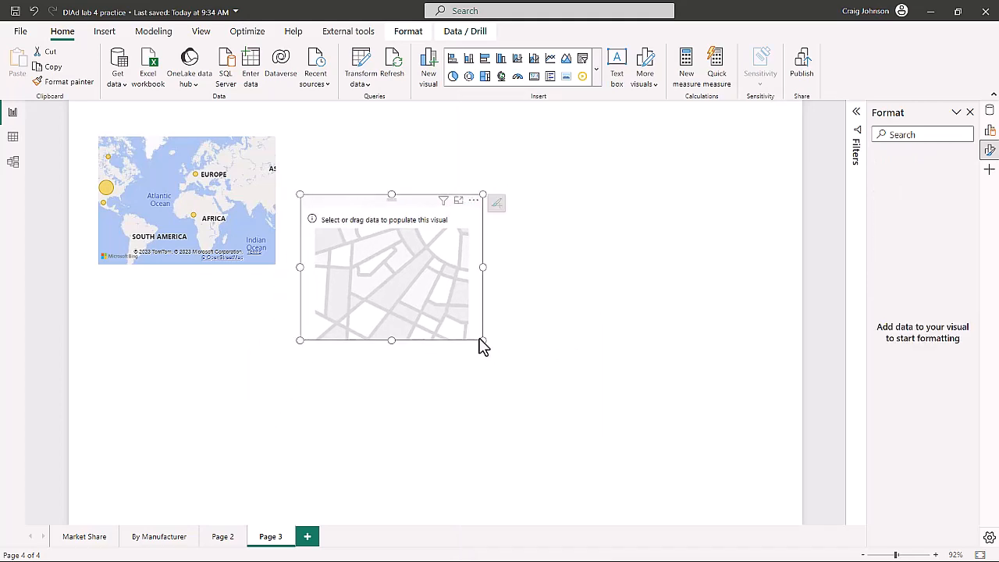
{"action": "left_click_drag", "start_coordinate": [483, 341], "coordinate": [586, 447]}
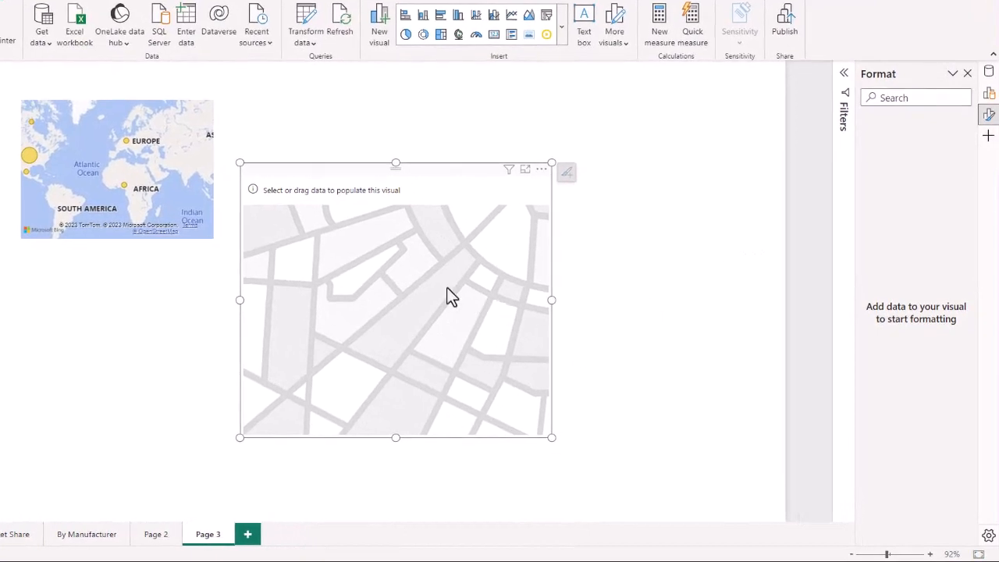
Step: Assign the State field from the Geography table as the shape map's location
{"action": "left_click", "coordinate": [989, 96]}
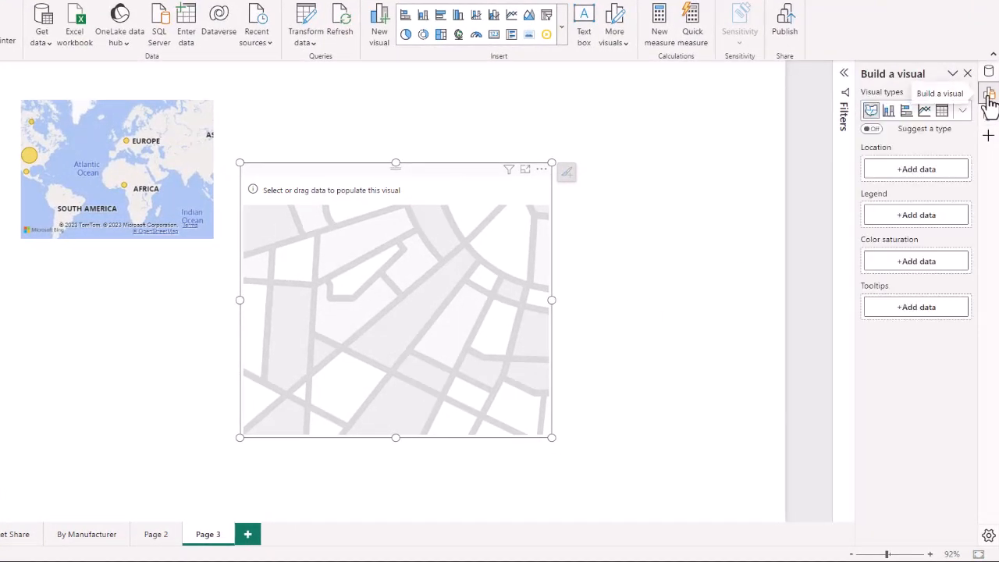
{"action": "left_click", "coordinate": [912, 175]}
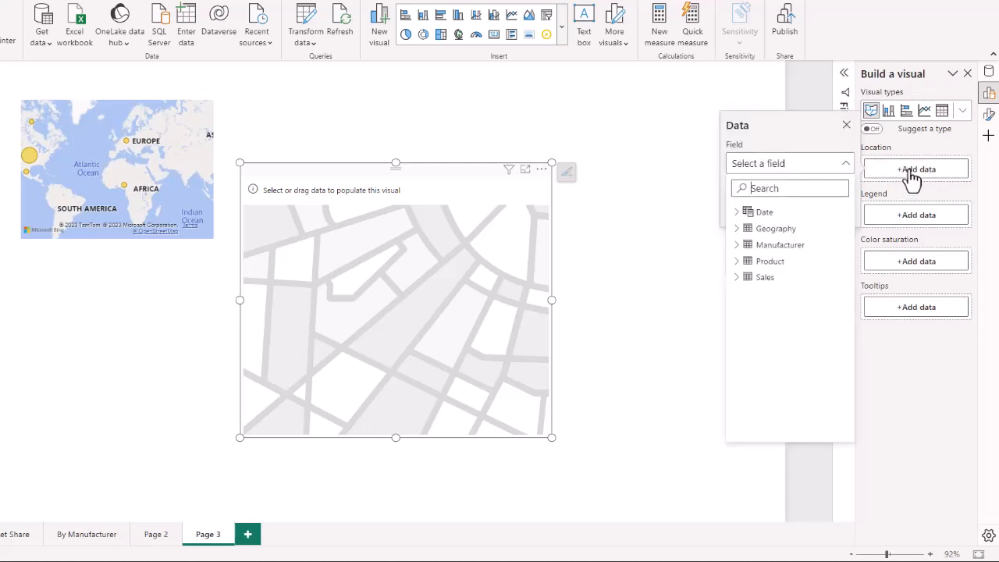
{"action": "left_click", "coordinate": [737, 229]}
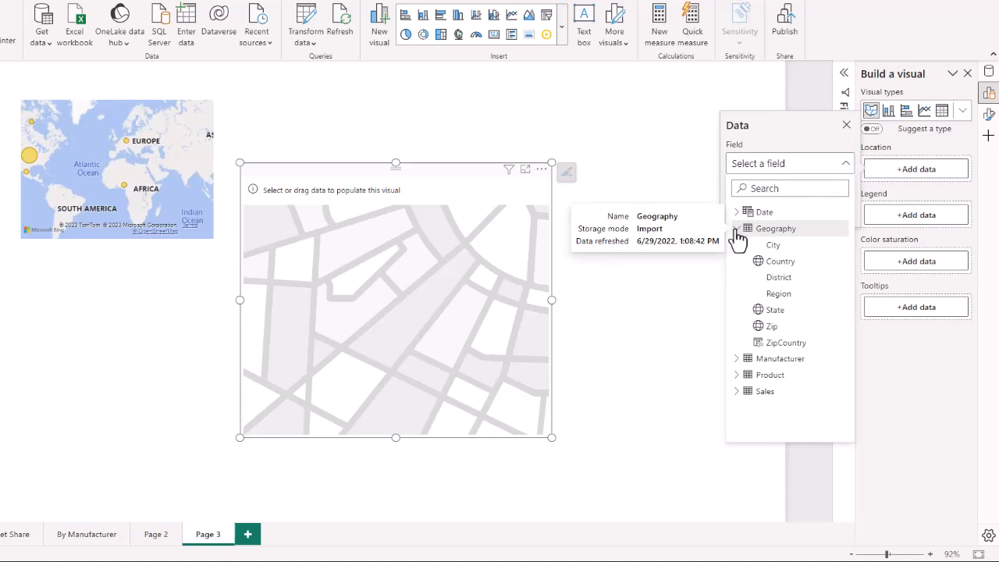
{"action": "left_click", "coordinate": [775, 311]}
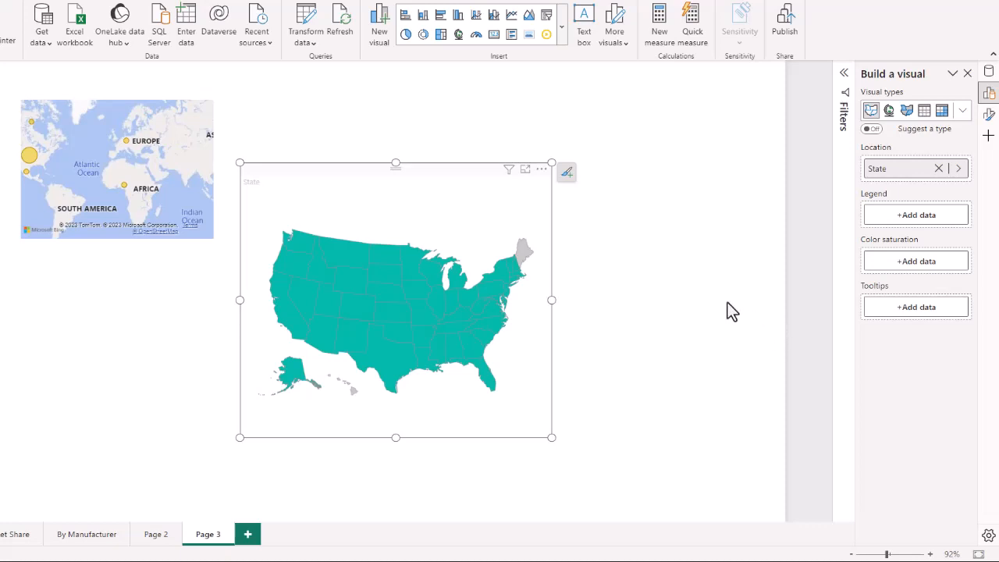
Step: Set the shape map's color saturation to the Sales measure from the Sales table
{"action": "left_click", "coordinate": [917, 262]}
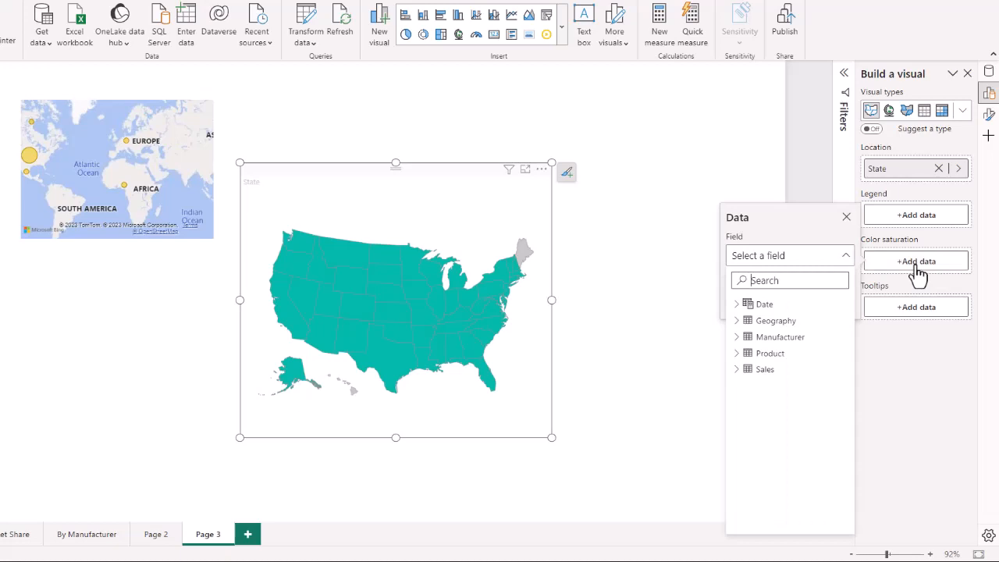
{"action": "left_click", "coordinate": [737, 371]}
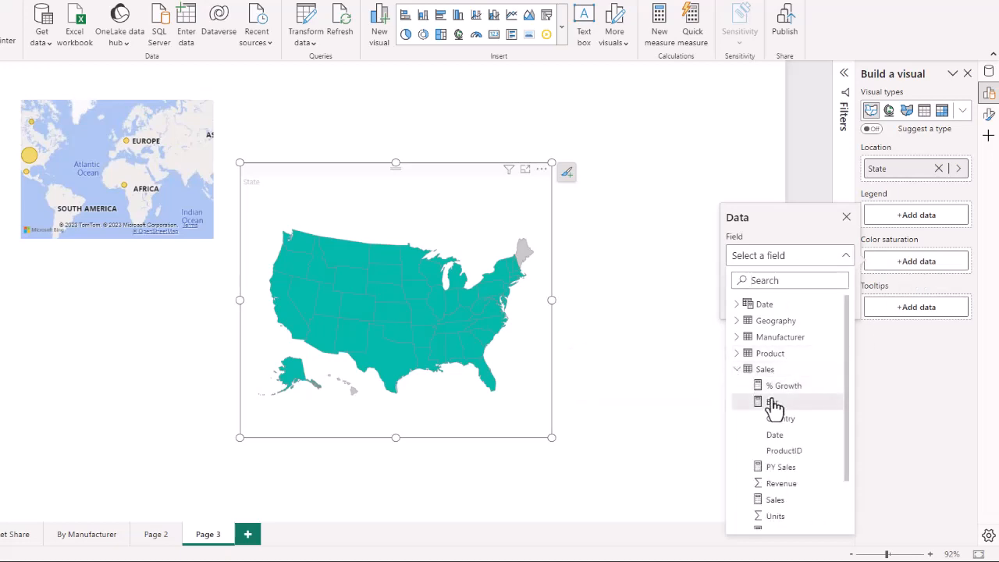
{"action": "scroll", "coordinate": [773, 408], "scroll_direction": "down", "scroll_amount": 1}
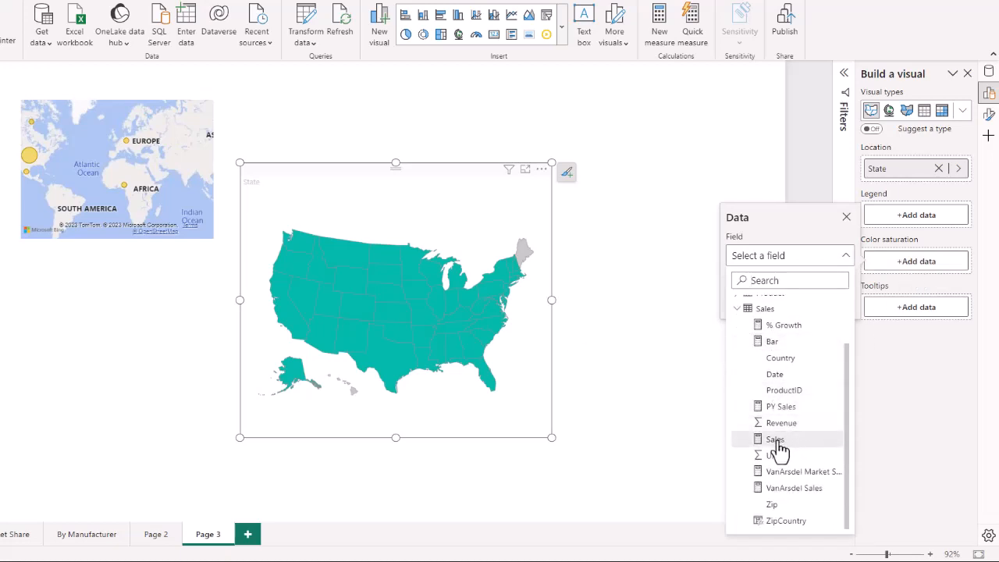
{"action": "left_click", "coordinate": [776, 441]}
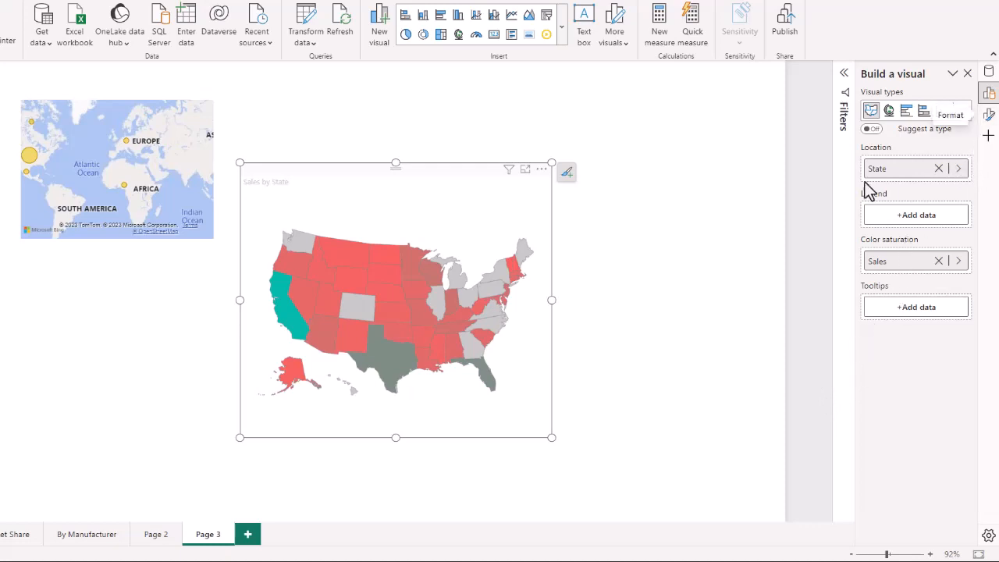
Step: Enter "Sales by State" as the title text of the shape map in its format settings
{"action": "left_click", "coordinate": [568, 174]}
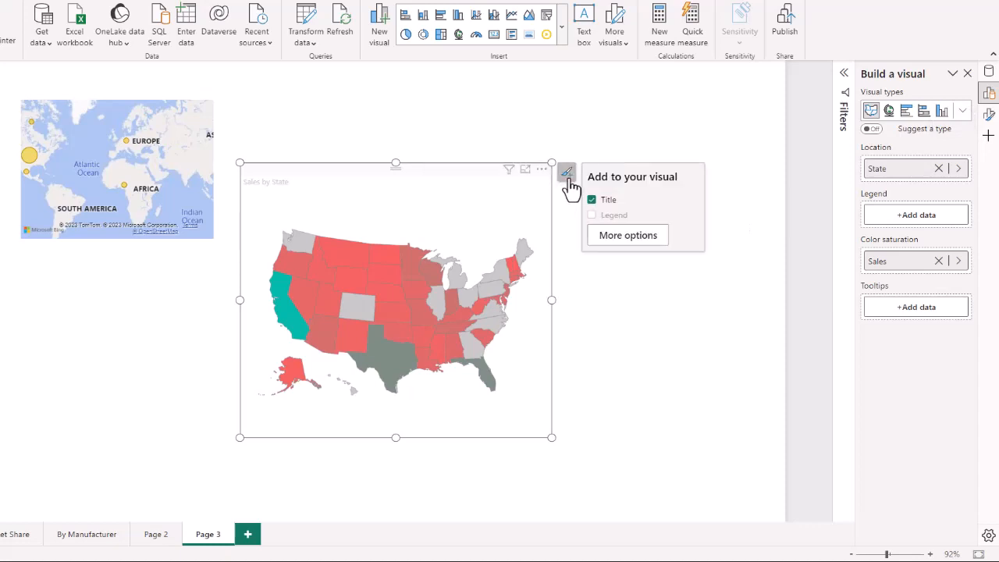
{"action": "left_click", "coordinate": [629, 238]}
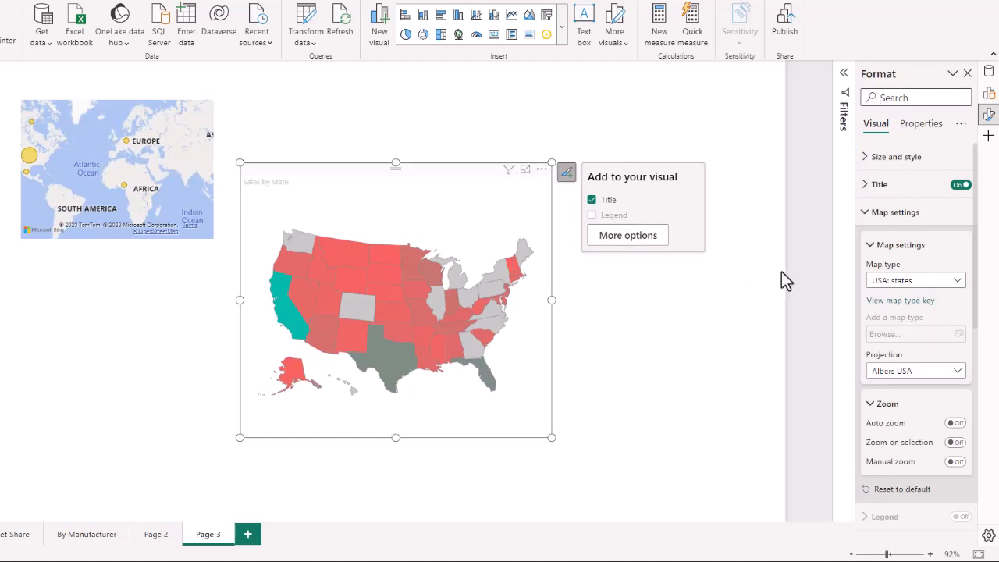
{"action": "left_click", "coordinate": [897, 192]}
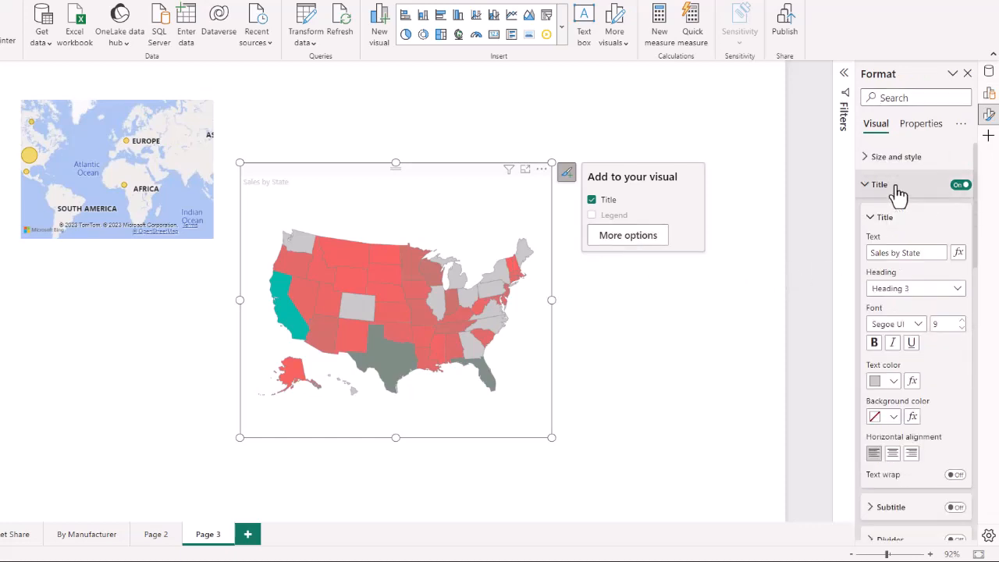
{"action": "double_click", "coordinate": [926, 254]}
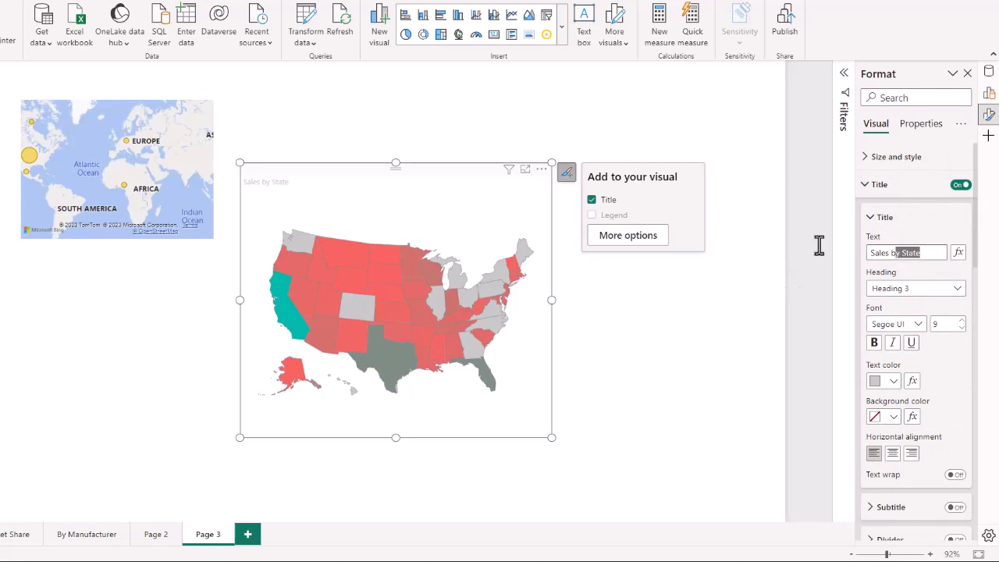
{"action": "key", "text": "ctrl+a"}
{"action": "type", "text": "Sales by "}
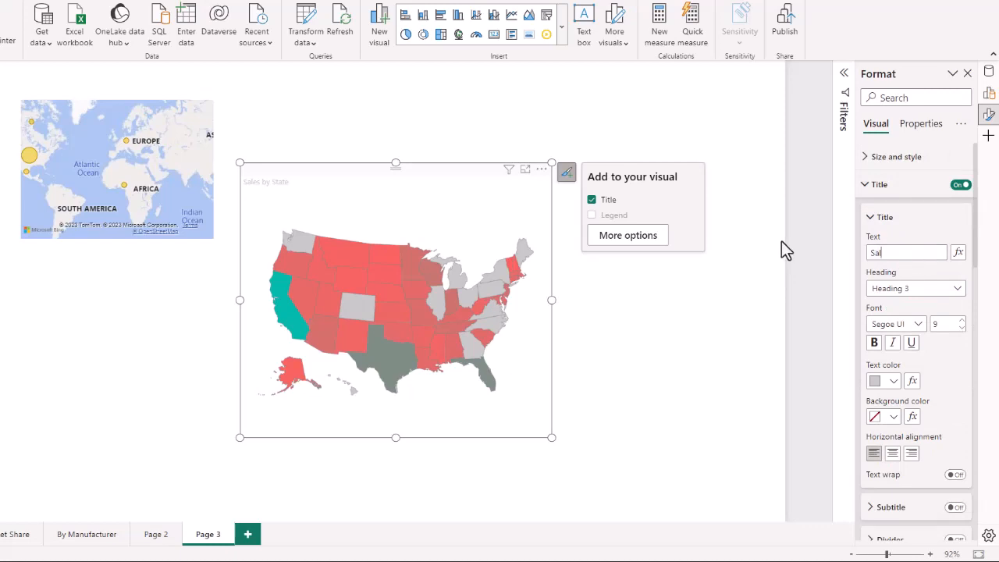
{"action": "type", "text": "State"}
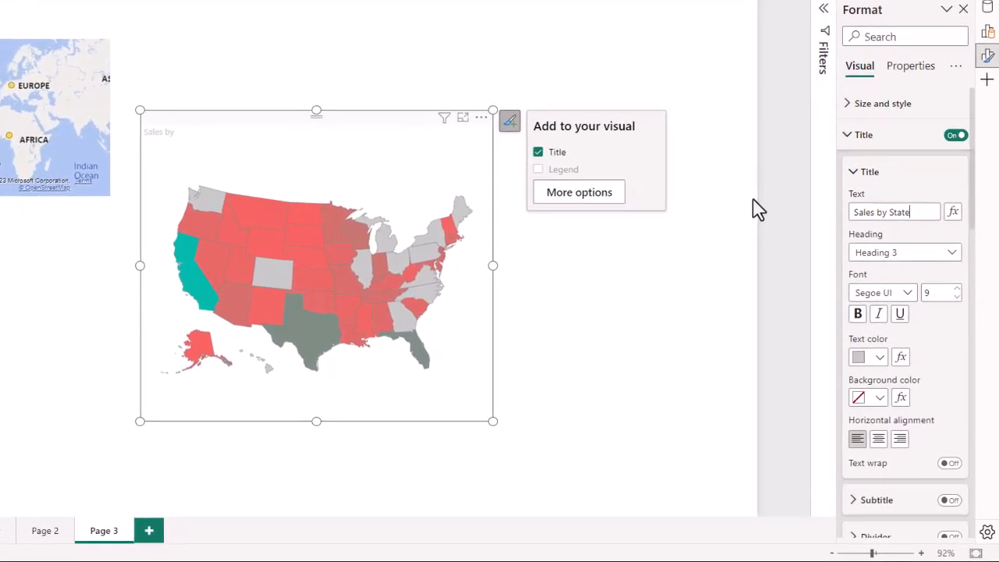
{"action": "left_click", "coordinate": [709, 129]}
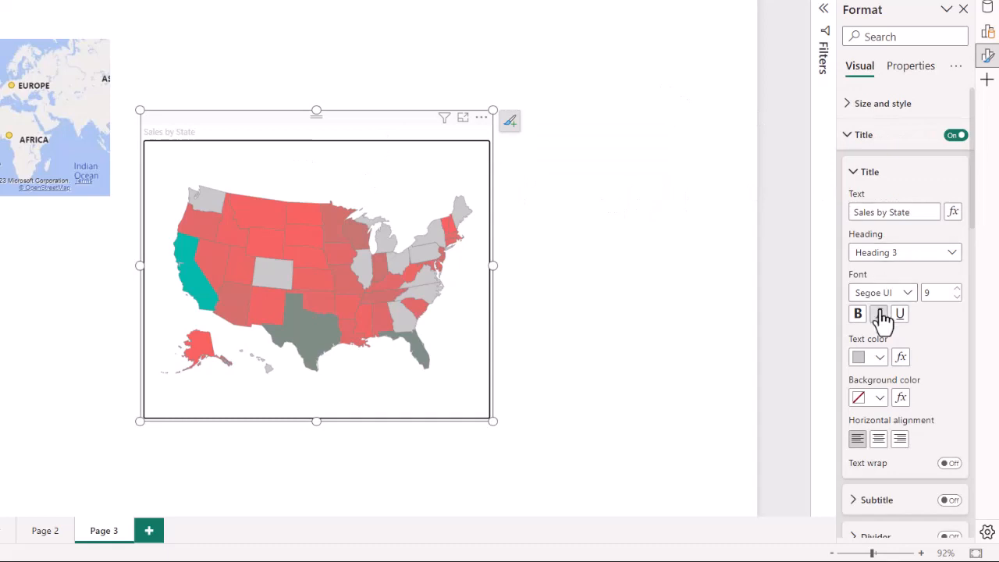
Step: Set the shape map title's font size to 17 and center it horizontally
{"action": "left_click", "coordinate": [956, 288]}
{"action": "left_click", "coordinate": [956, 288]}
{"action": "left_click", "coordinate": [956, 289]}
{"action": "left_click", "coordinate": [956, 289]}
{"action": "left_click", "coordinate": [956, 289]}
{"action": "left_click", "coordinate": [956, 289]}
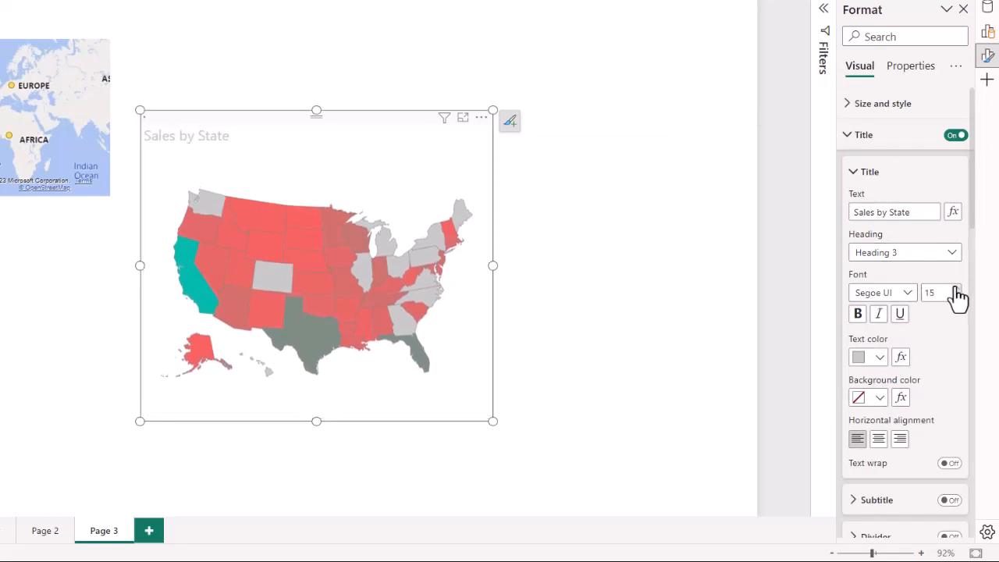
{"action": "left_click", "coordinate": [956, 289]}
{"action": "left_click", "coordinate": [956, 289]}
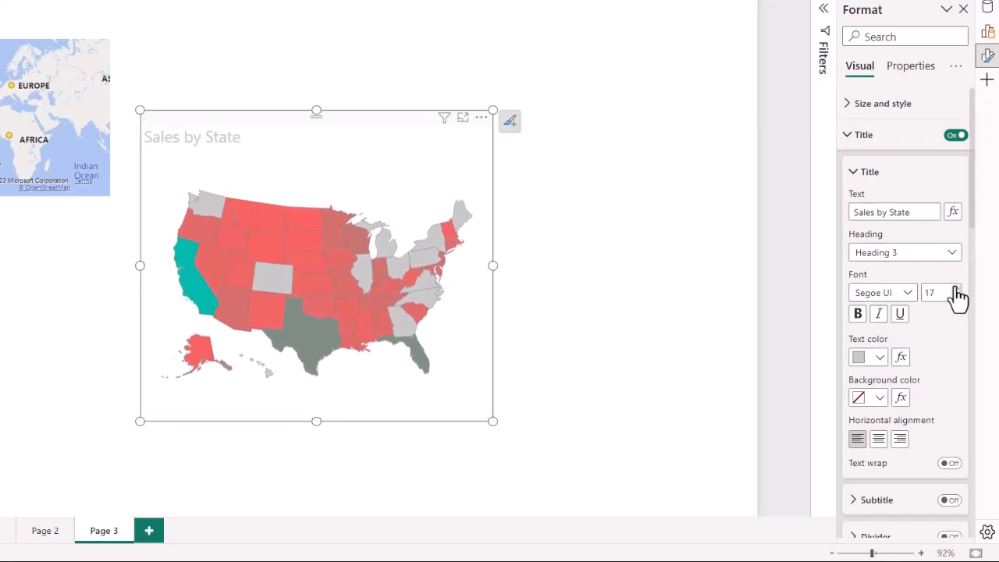
{"action": "left_click", "coordinate": [878, 439]}
Step: Review the map types available in the shape map's map settings
{"action": "scroll", "coordinate": [911, 409], "scroll_direction": "down", "scroll_amount": 3}
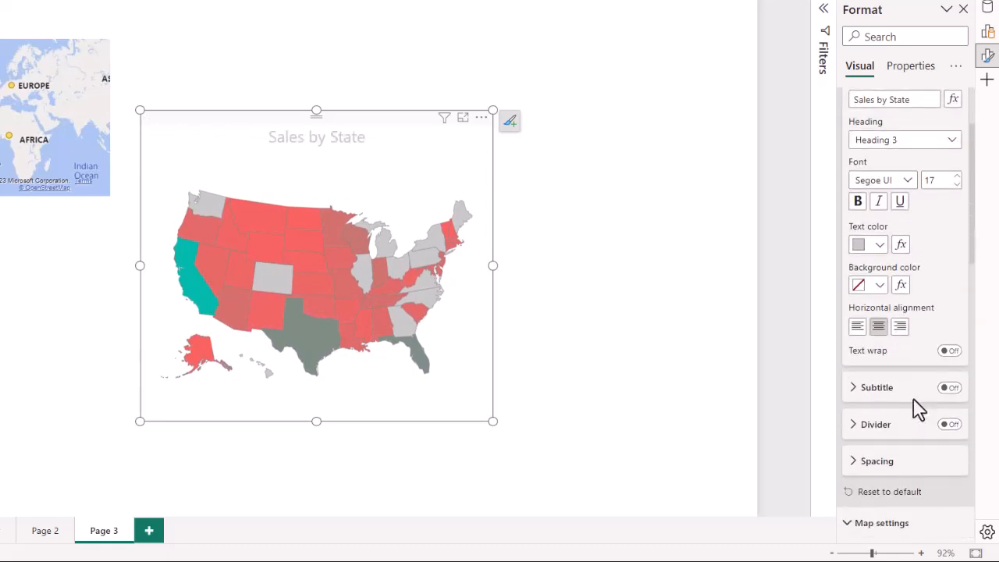
{"action": "scroll", "coordinate": [904, 361], "scroll_direction": "down", "scroll_amount": 3}
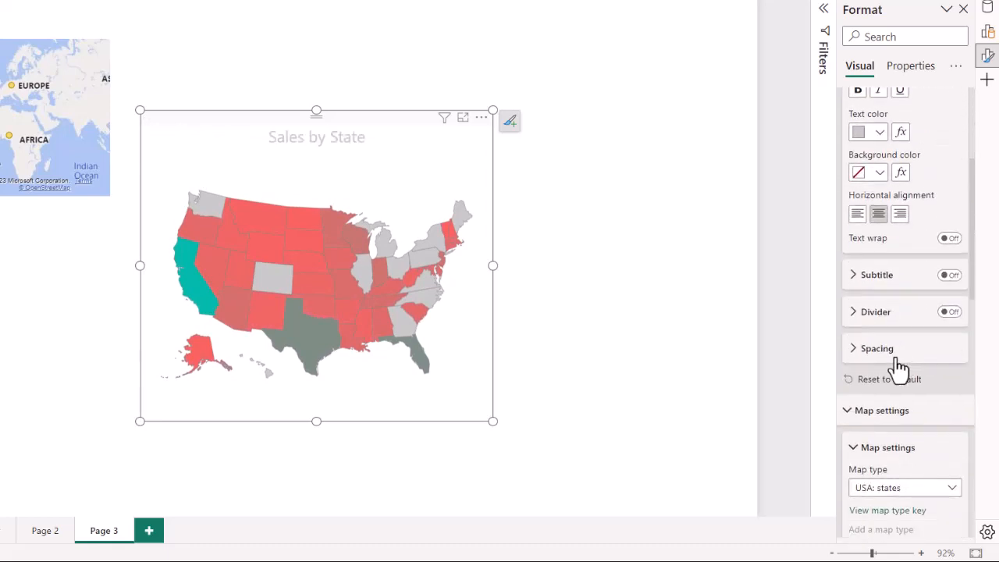
{"action": "scroll", "coordinate": [901, 372], "scroll_direction": "down", "scroll_amount": 2}
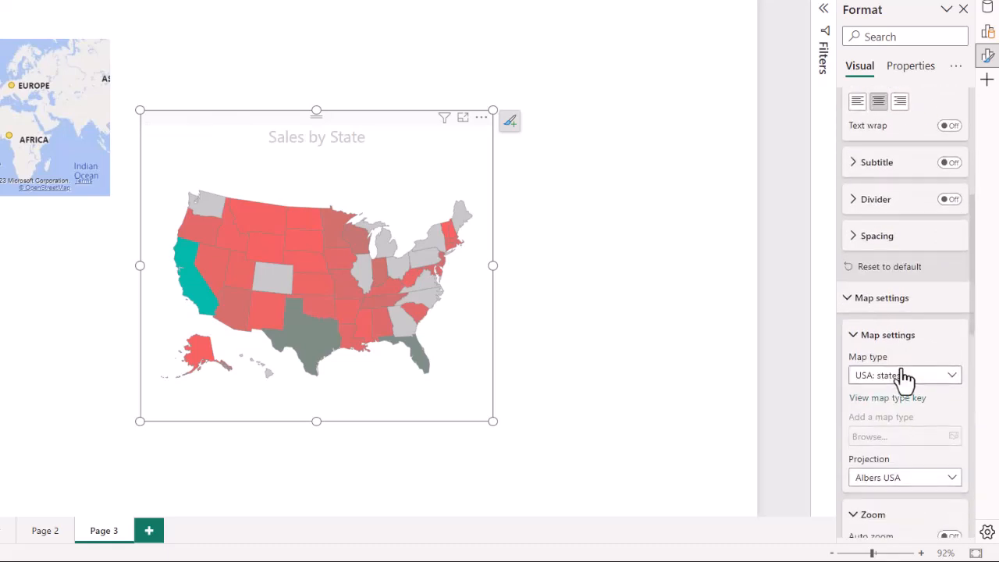
{"action": "scroll", "coordinate": [904, 380], "scroll_direction": "down", "scroll_amount": 3}
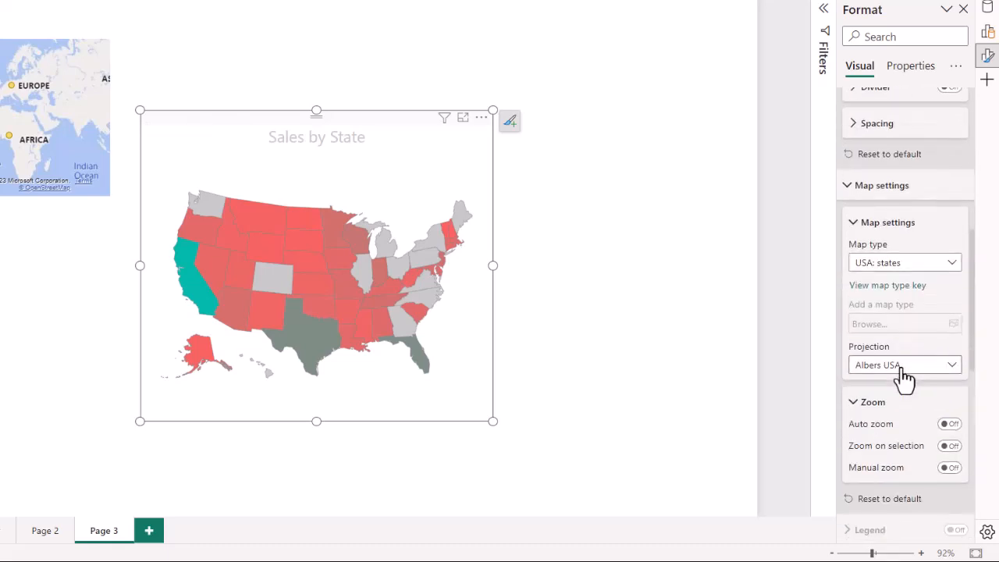
{"action": "left_click", "coordinate": [953, 267]}
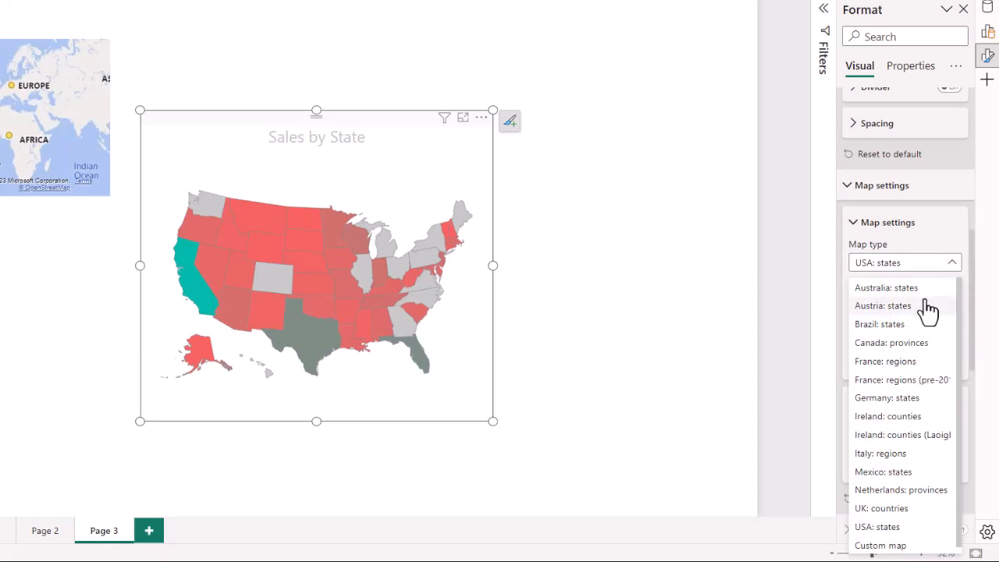
{"action": "scroll", "coordinate": [904, 394], "scroll_direction": "down", "scroll_amount": 1}
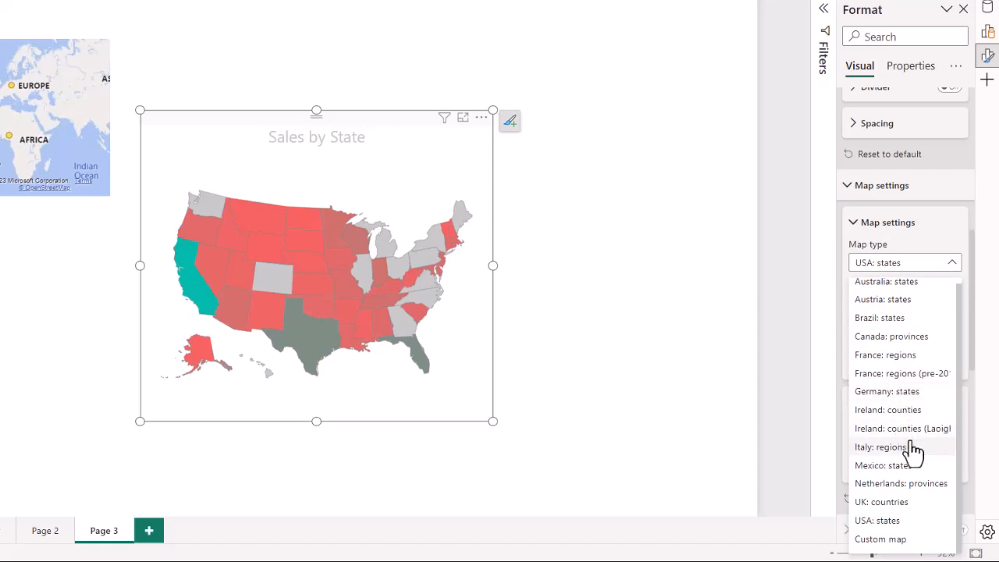
{"action": "left_click", "coordinate": [856, 231]}
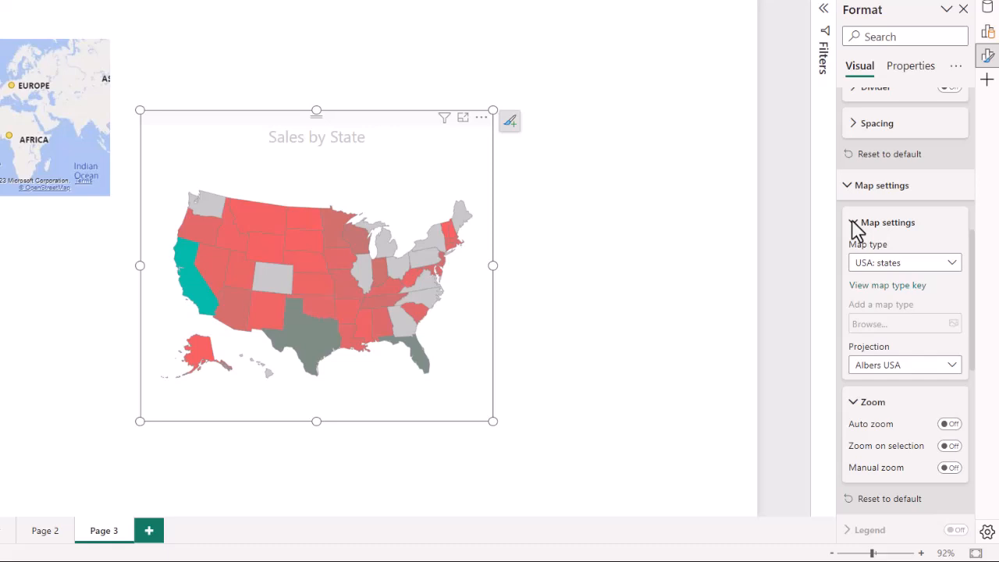
Step: Try the Mercator and Orthographic projections on the shape map and set the projection back to Albers USA
{"action": "left_click", "coordinate": [951, 371]}
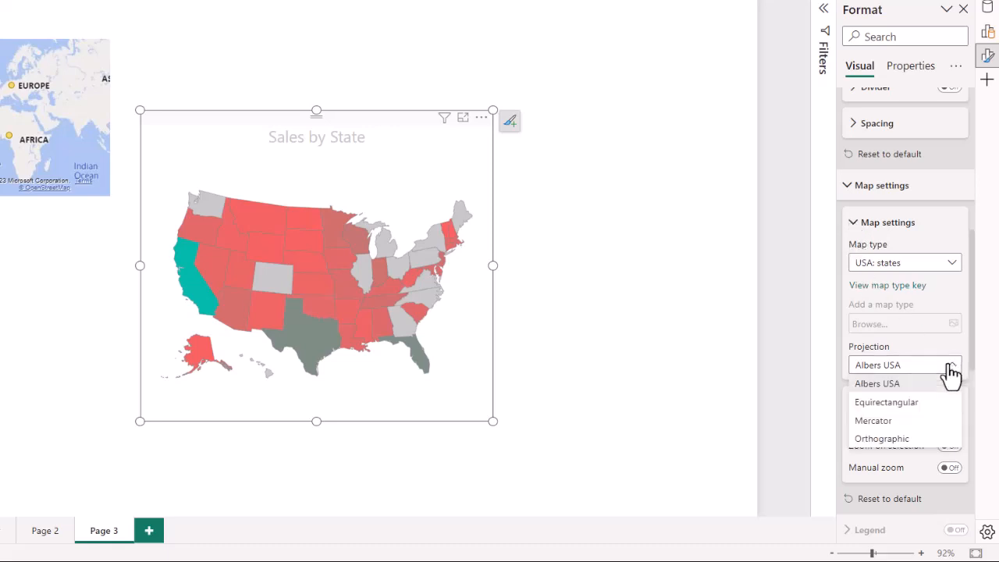
{"action": "left_click", "coordinate": [888, 424]}
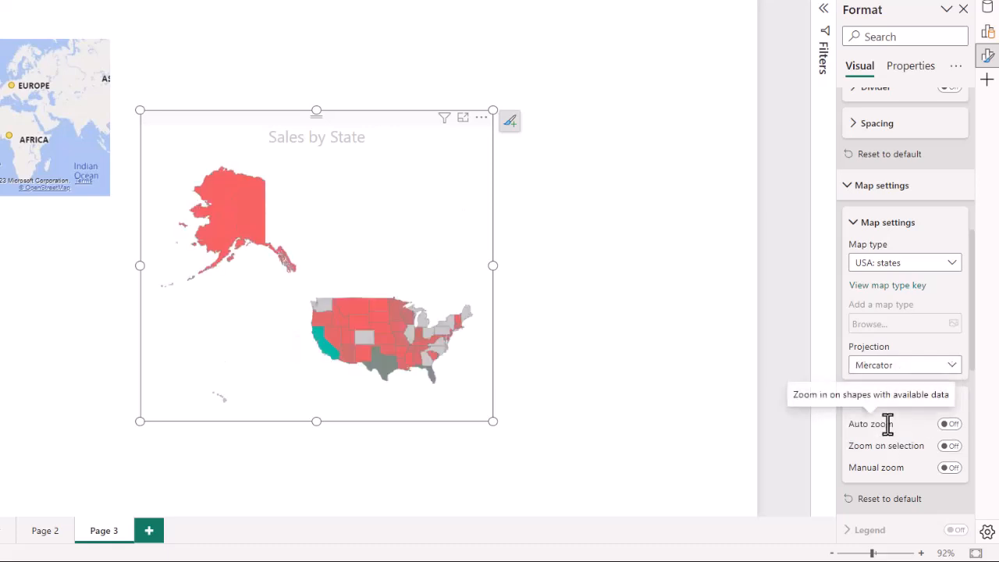
{"action": "left_click", "coordinate": [951, 366]}
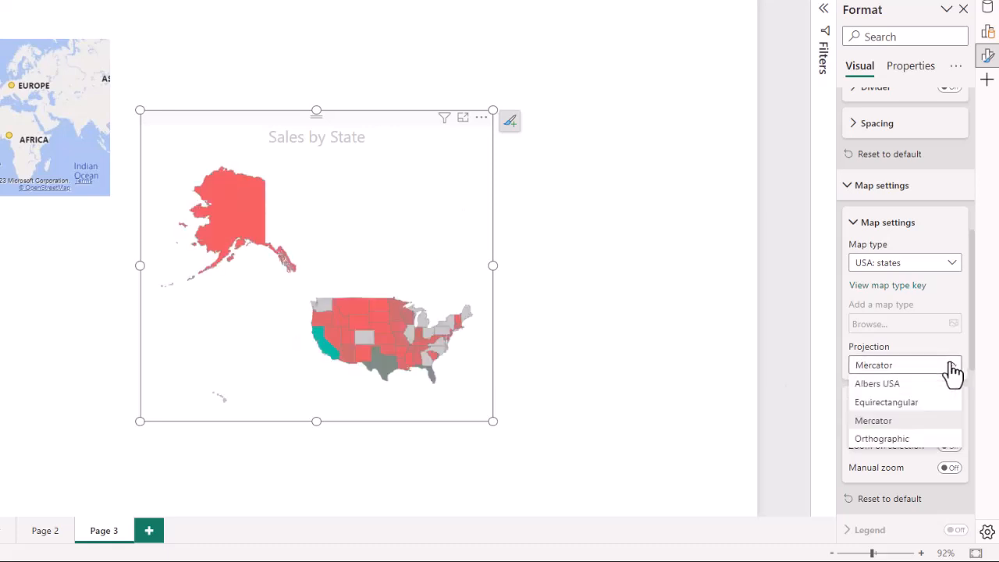
{"action": "left_click", "coordinate": [881, 440]}
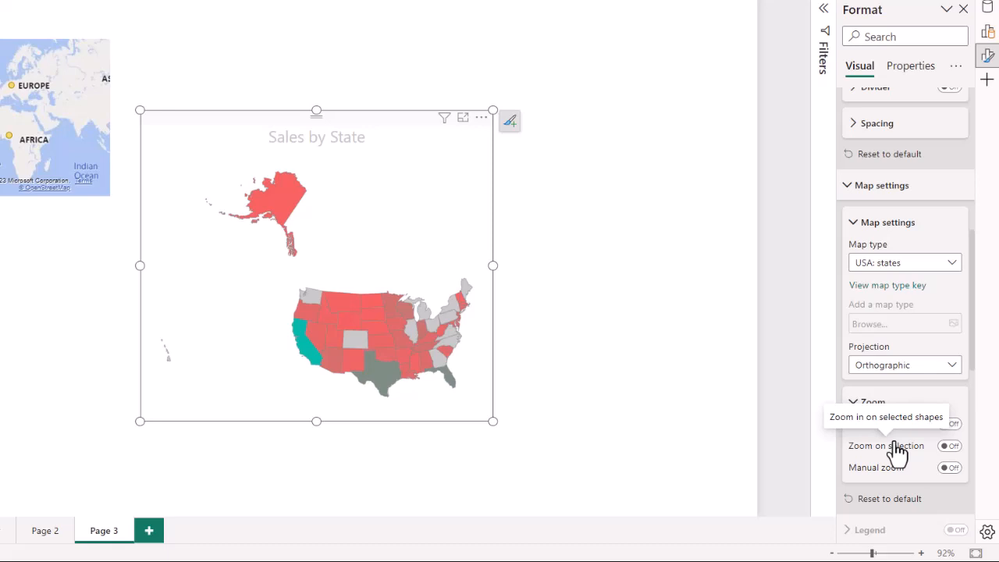
{"action": "left_click", "coordinate": [929, 369]}
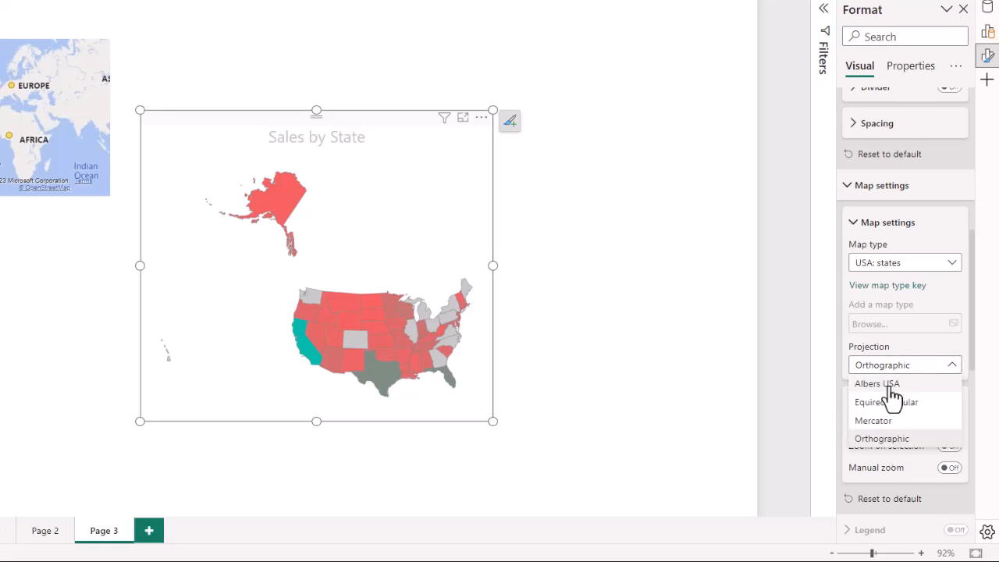
{"action": "left_click", "coordinate": [891, 387]}
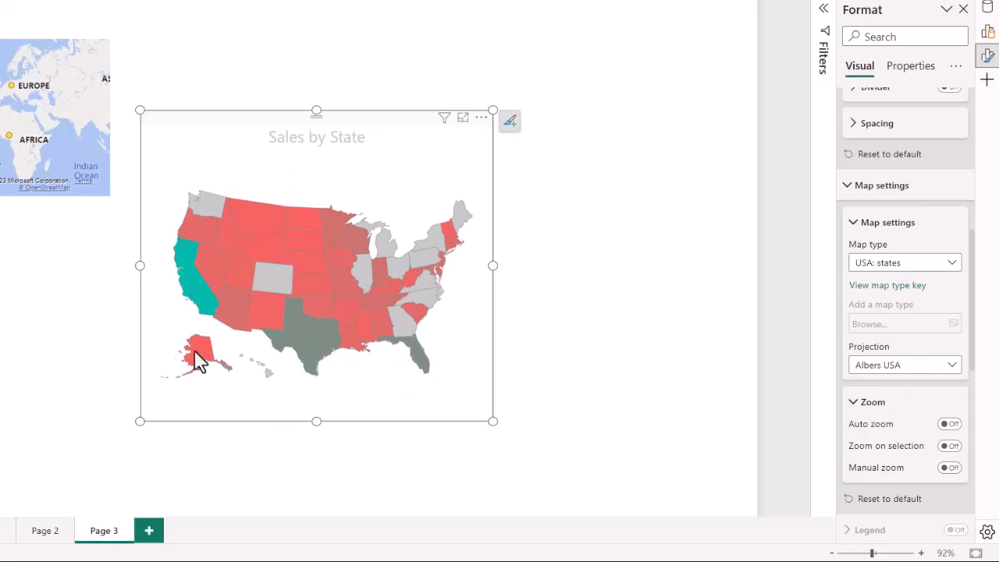
{"action": "mouse_move", "coordinate": [261, 381]}
Step: Turn on Zoom on selection for the shape map and test it by selecting and deselecting Minnesota
{"action": "scroll", "coordinate": [908, 443], "scroll_direction": "down", "scroll_amount": 3}
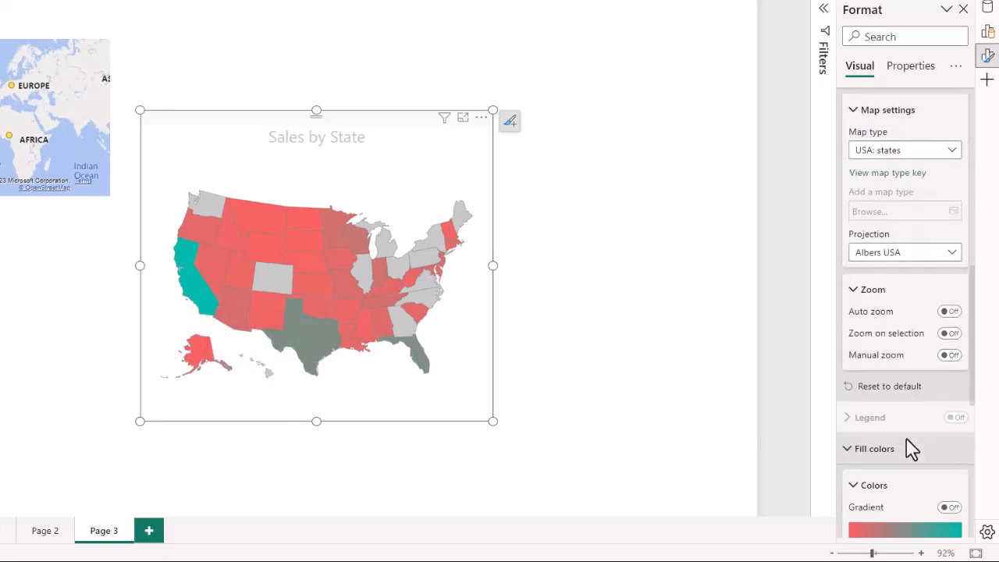
{"action": "left_click", "coordinate": [954, 334]}
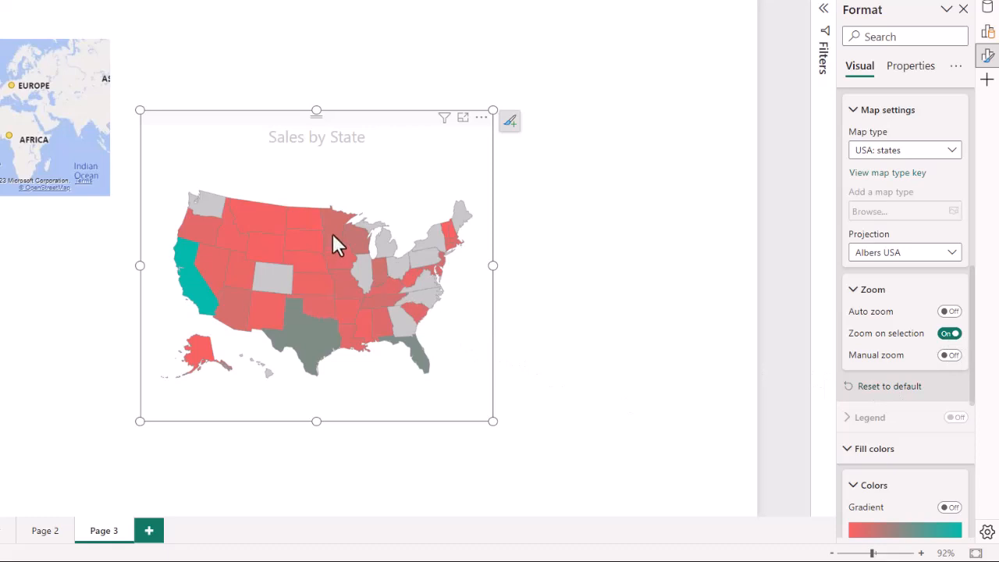
{"action": "mouse_move", "coordinate": [333, 233]}
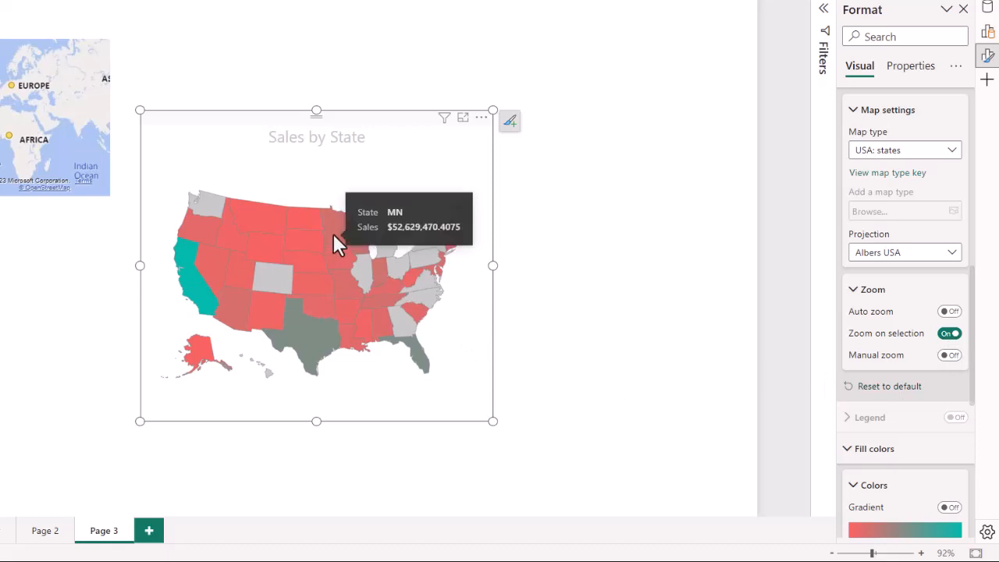
{"action": "left_click", "coordinate": [333, 234]}
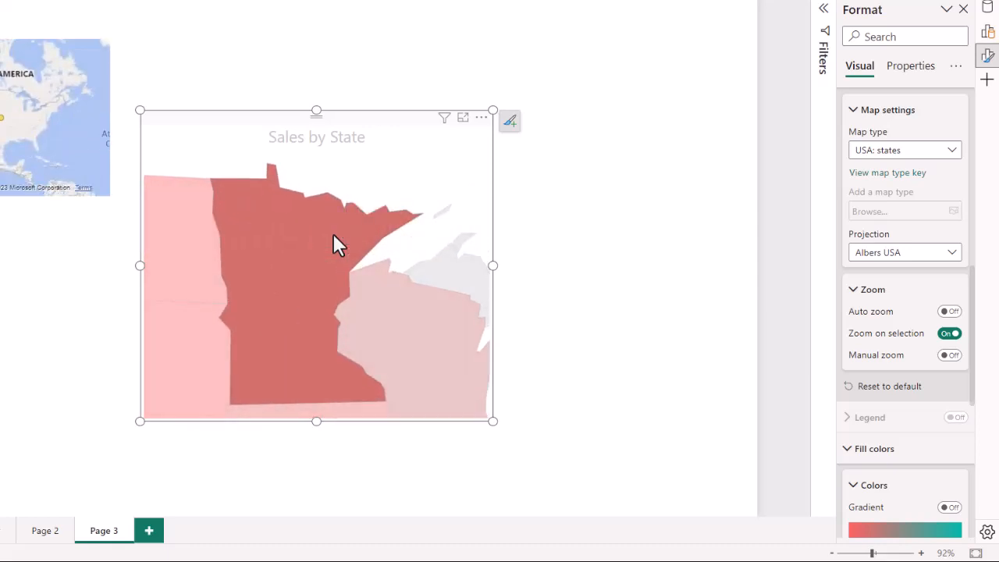
{"action": "left_click", "coordinate": [332, 236]}
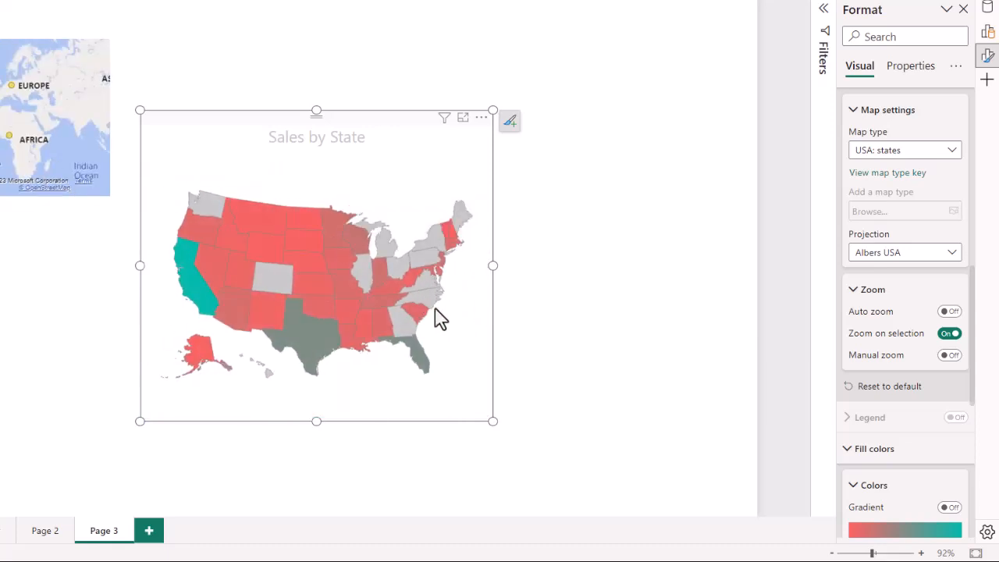
Step: Set the shape map's minimum fill color to light yellow and its maximum fill color to a darker yellow
{"action": "scroll", "coordinate": [965, 463], "scroll_direction": "down", "scroll_amount": 3}
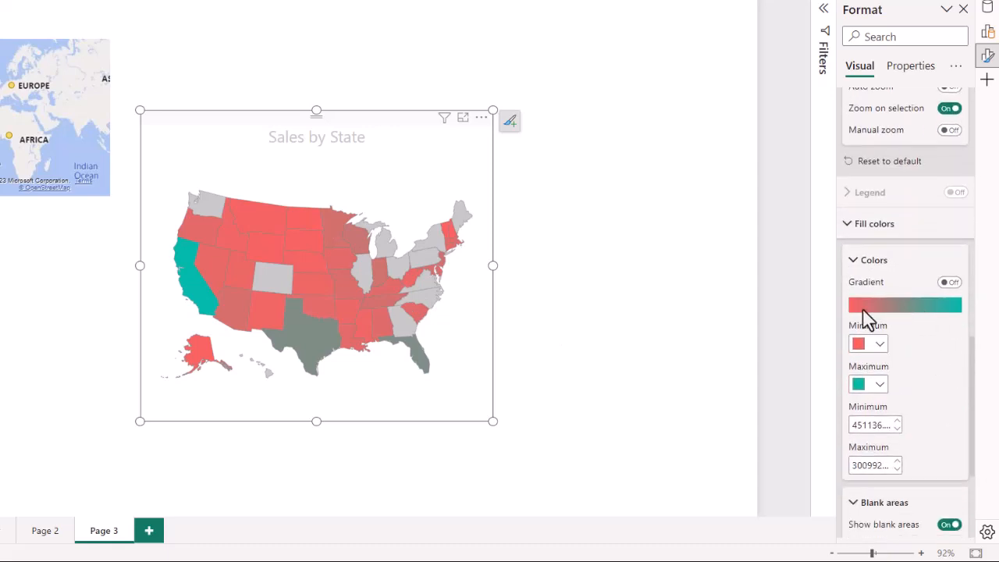
{"action": "left_click", "coordinate": [880, 345]}
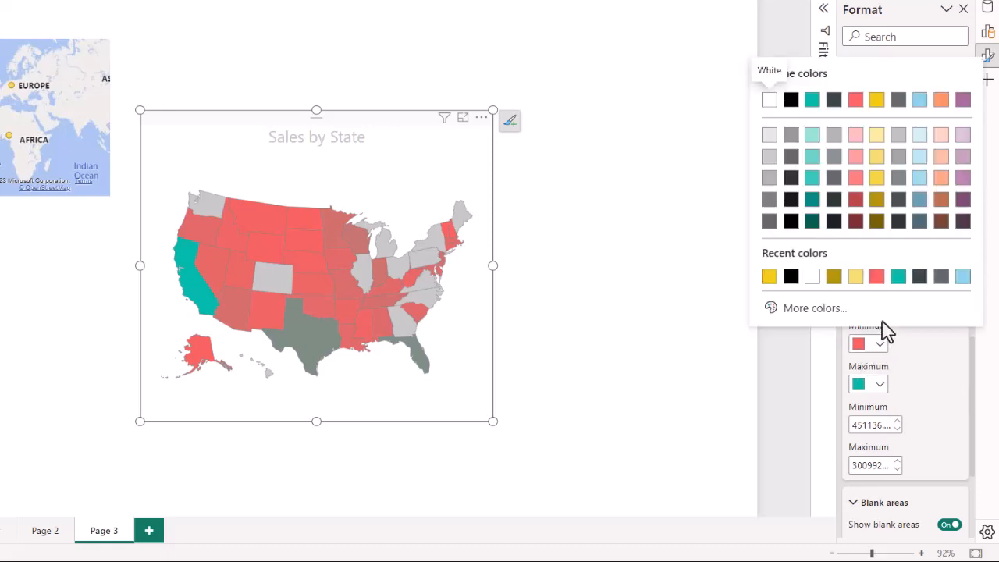
{"action": "left_click", "coordinate": [876, 176]}
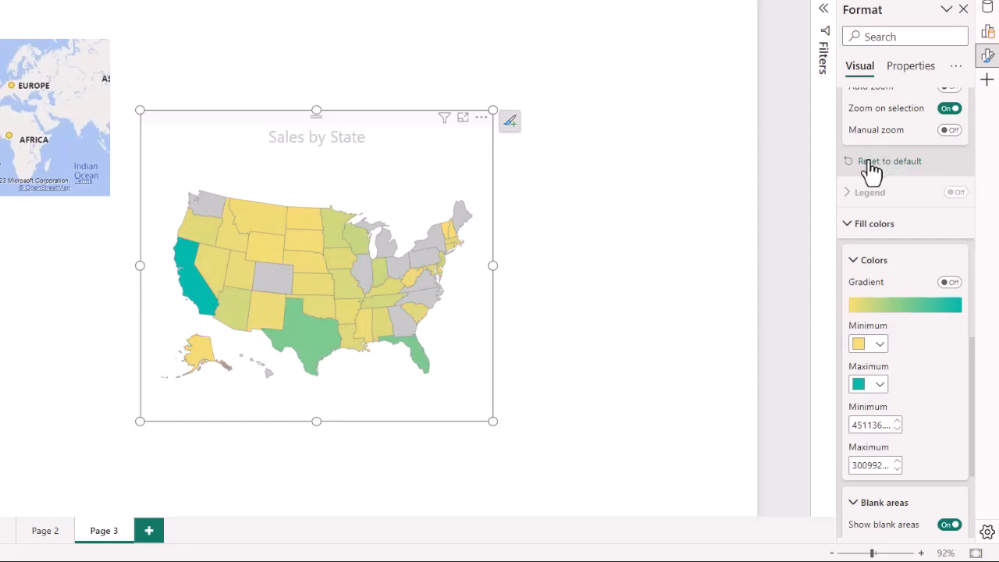
{"action": "left_click", "coordinate": [880, 386]}
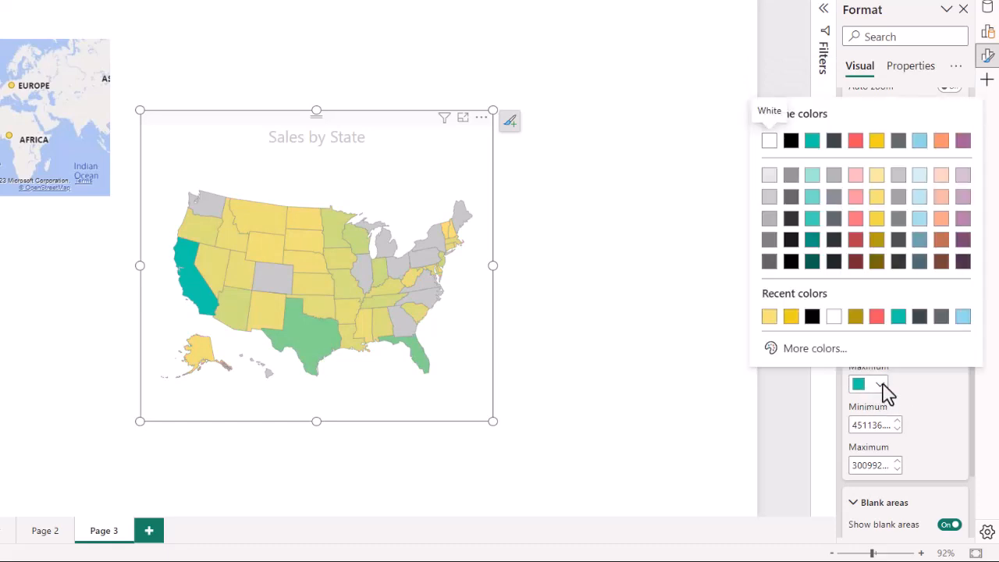
{"action": "left_click", "coordinate": [878, 219]}
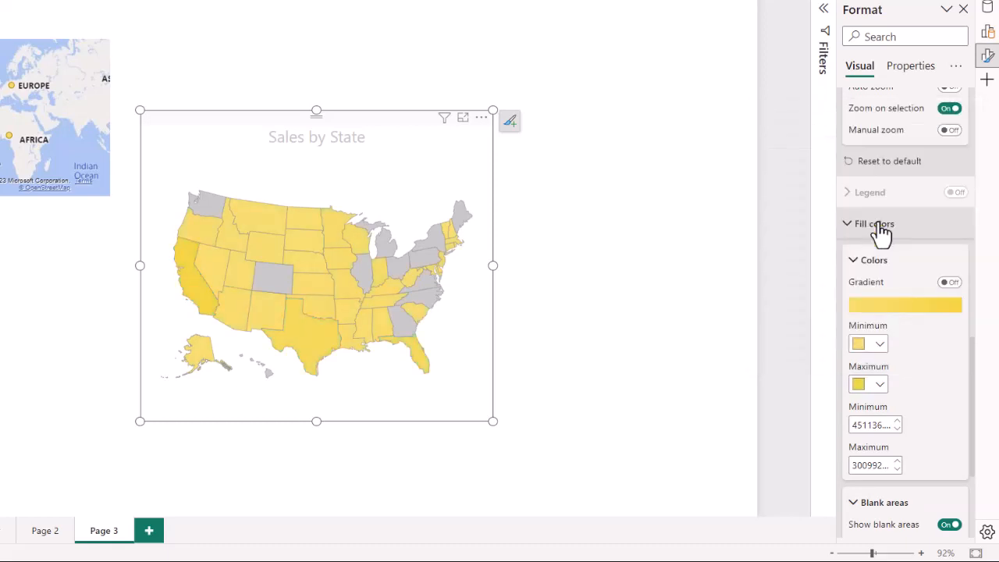
Step: Set the color of the shape map's blank areas to white
{"action": "scroll", "coordinate": [918, 373], "scroll_direction": "down", "scroll_amount": 3}
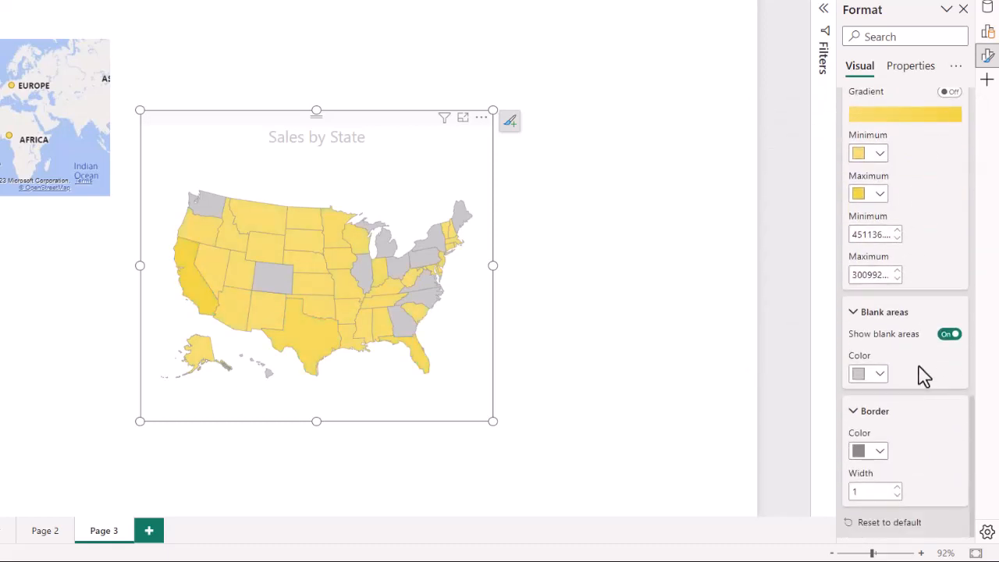
{"action": "left_click", "coordinate": [881, 377]}
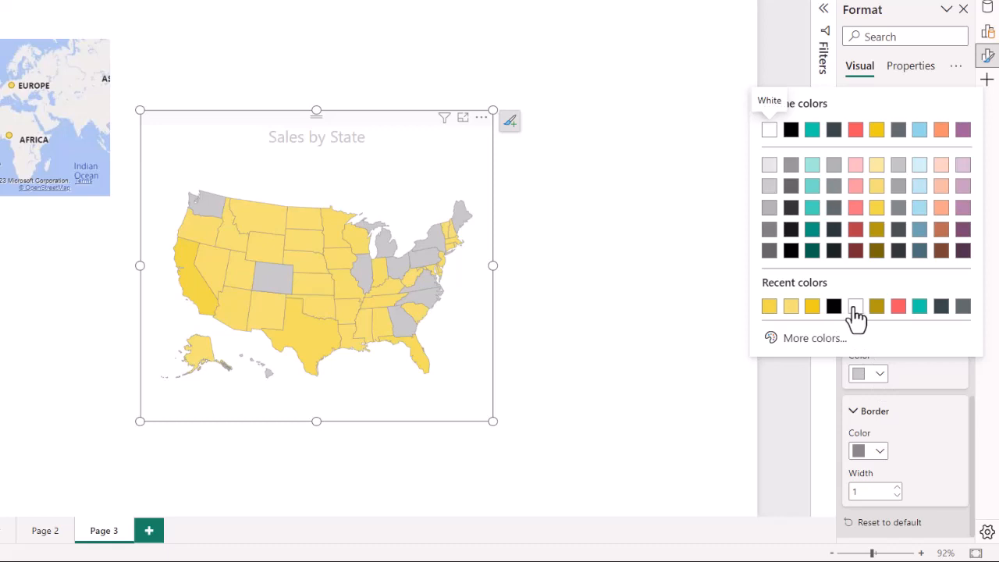
{"action": "left_click", "coordinate": [856, 307]}
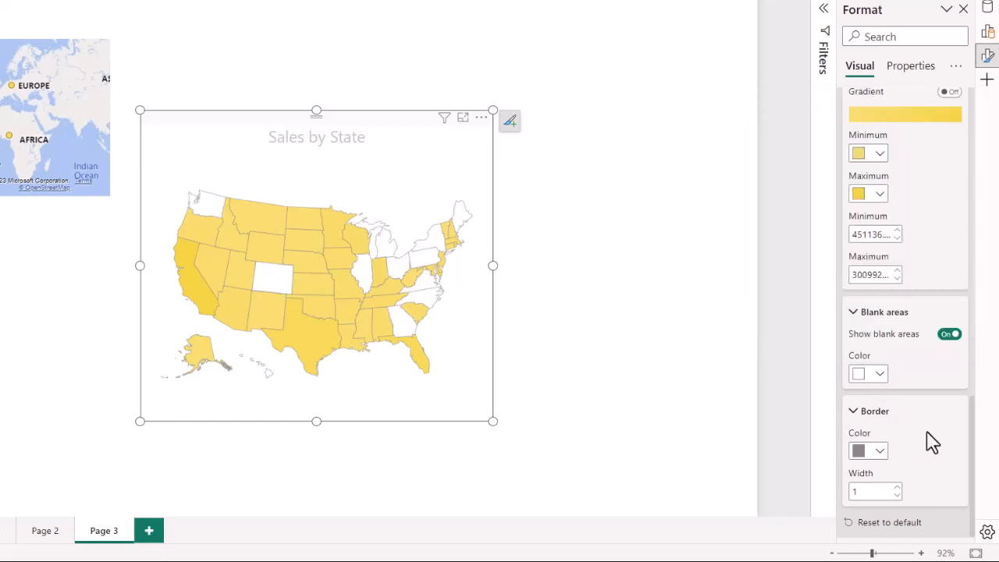
Step: Set the shape map's border color to black and its width to 2, and check the tooltips of individual states
{"action": "left_click", "coordinate": [880, 457]}
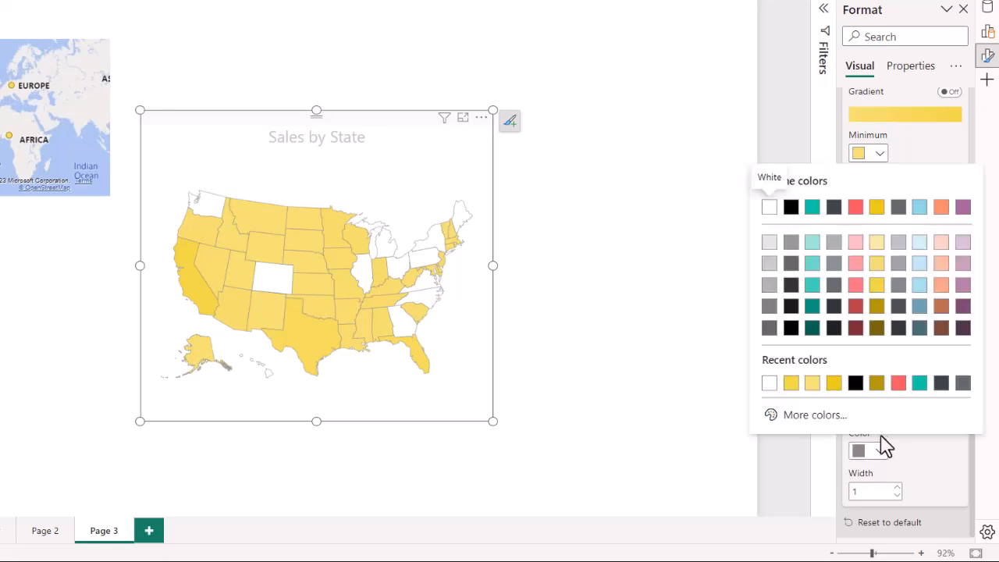
{"action": "left_click", "coordinate": [855, 383]}
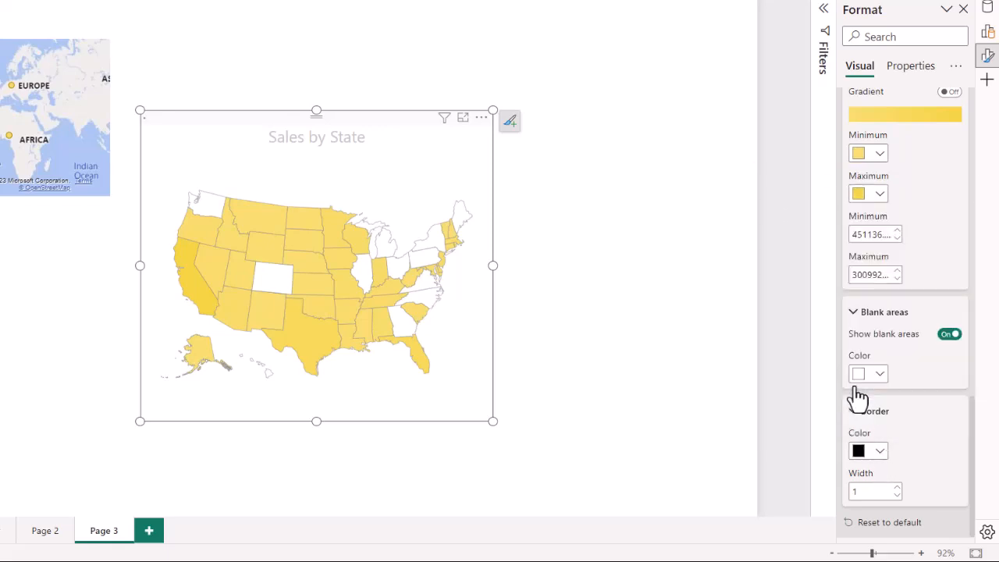
{"action": "left_click", "coordinate": [898, 487]}
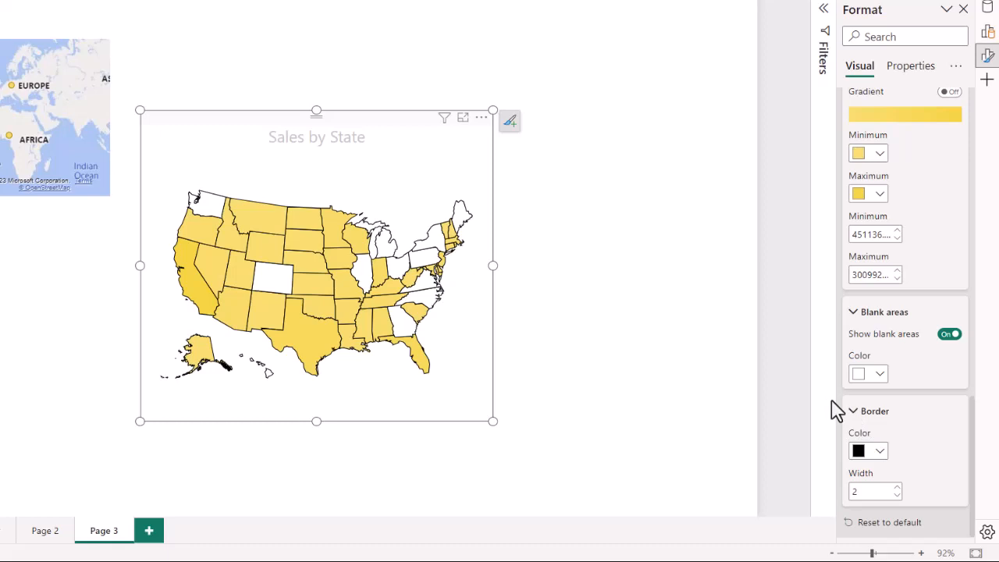
{"action": "mouse_move", "coordinate": [286, 251]}
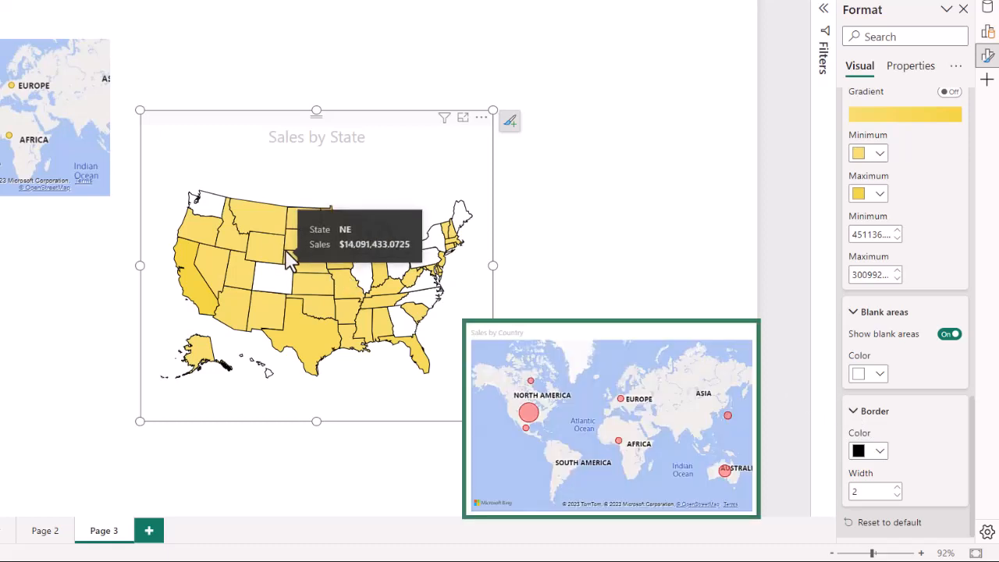
{"action": "mouse_move", "coordinate": [388, 244]}
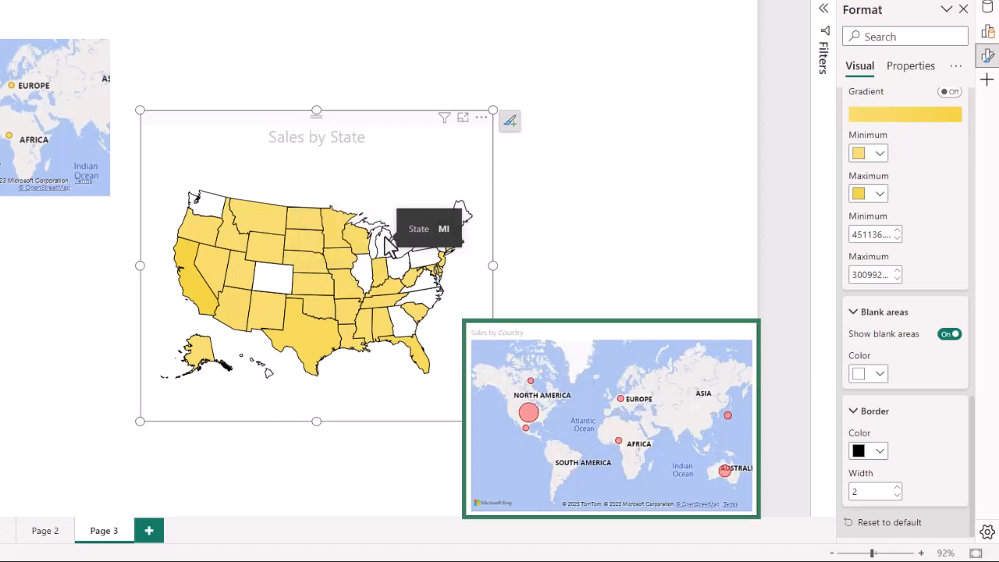